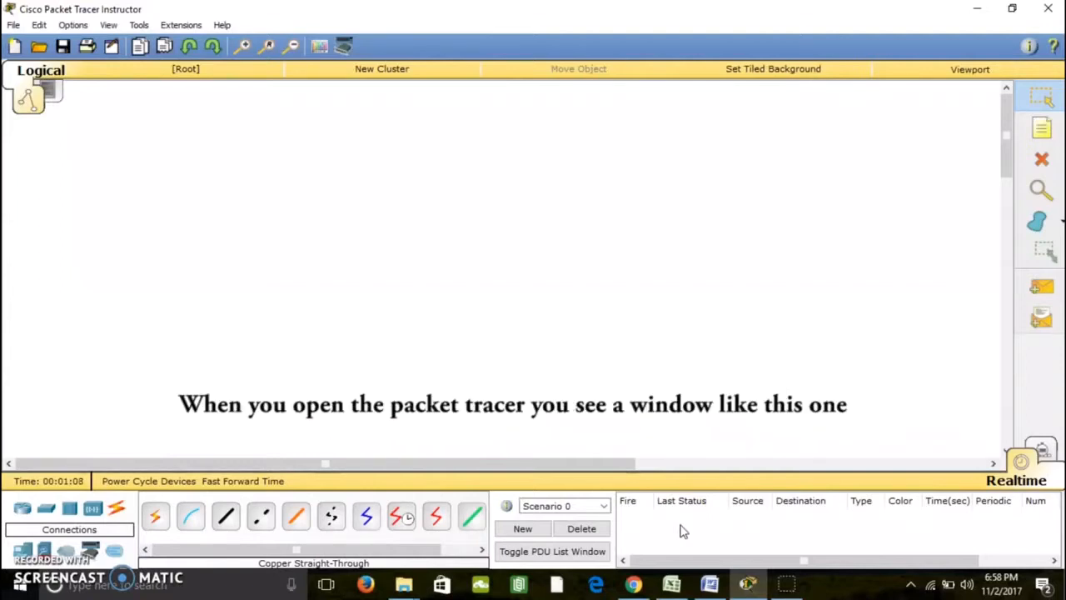
Step: View the event list and play controls in simulation mode, and return to realtime mode
click(681, 525)
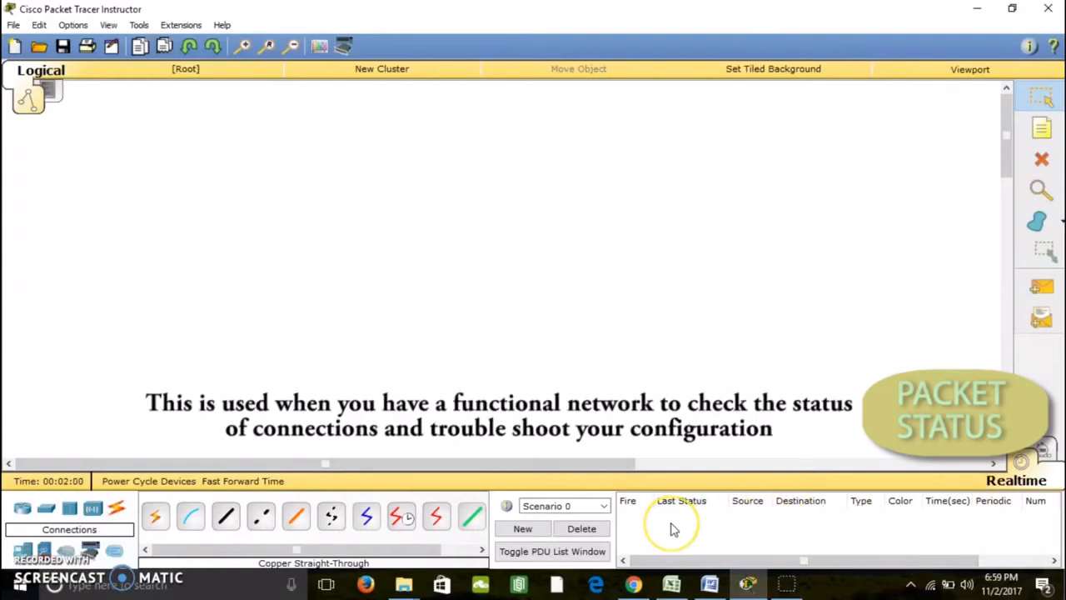
click(1047, 449)
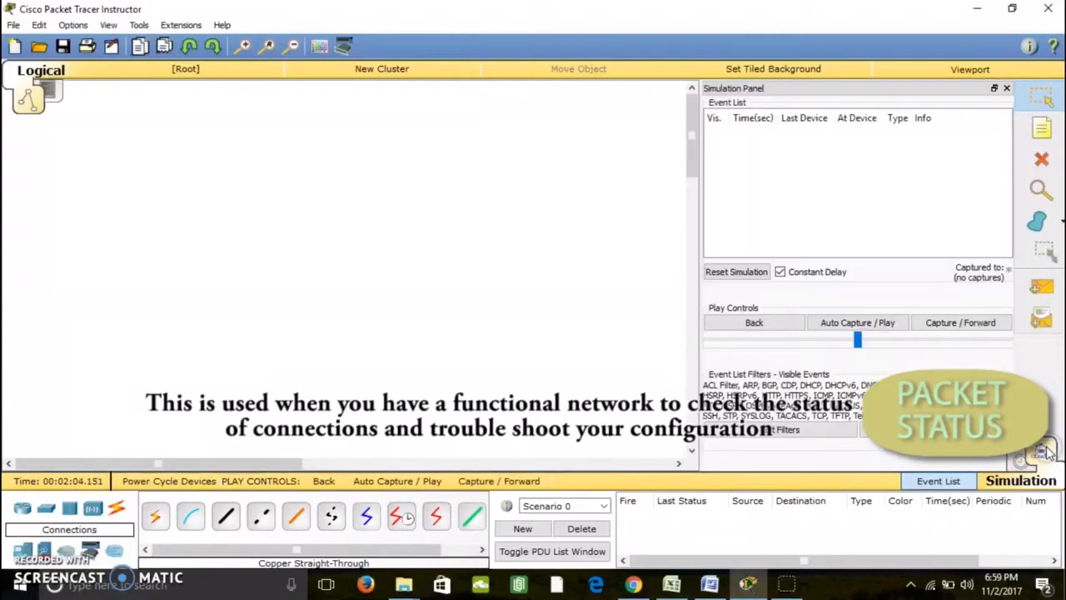
click(1021, 462)
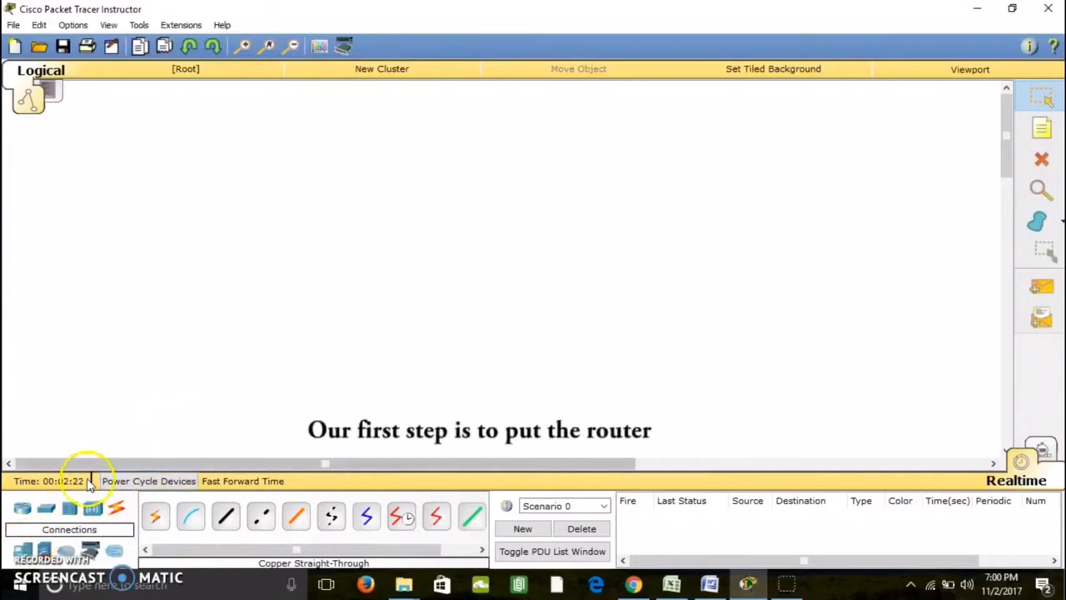
Step: Place a 2811 router near the middle of the workspace
click(25, 509)
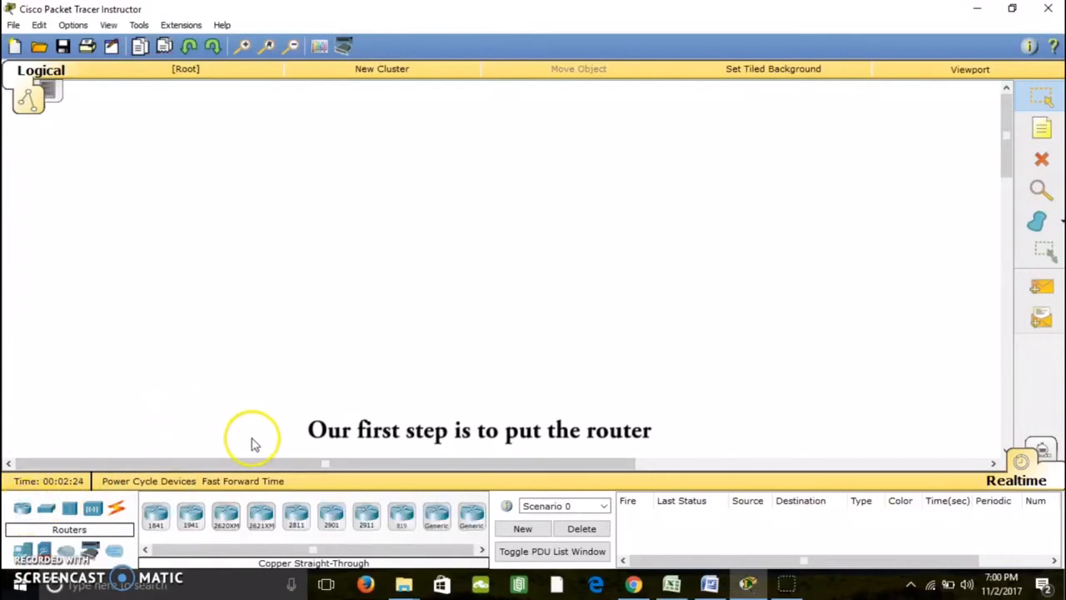
click(299, 518)
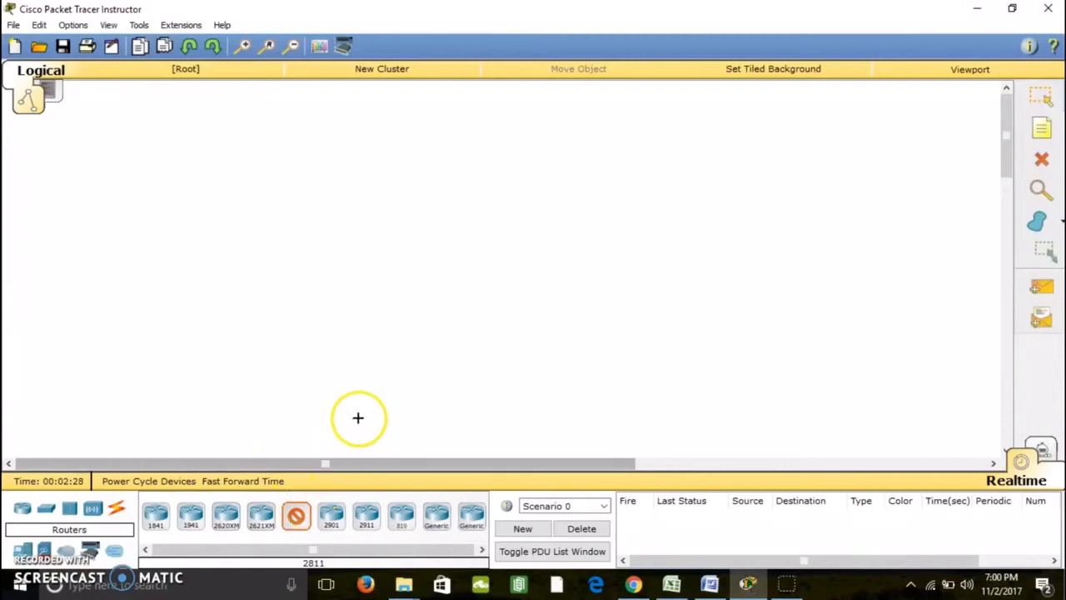
click(434, 265)
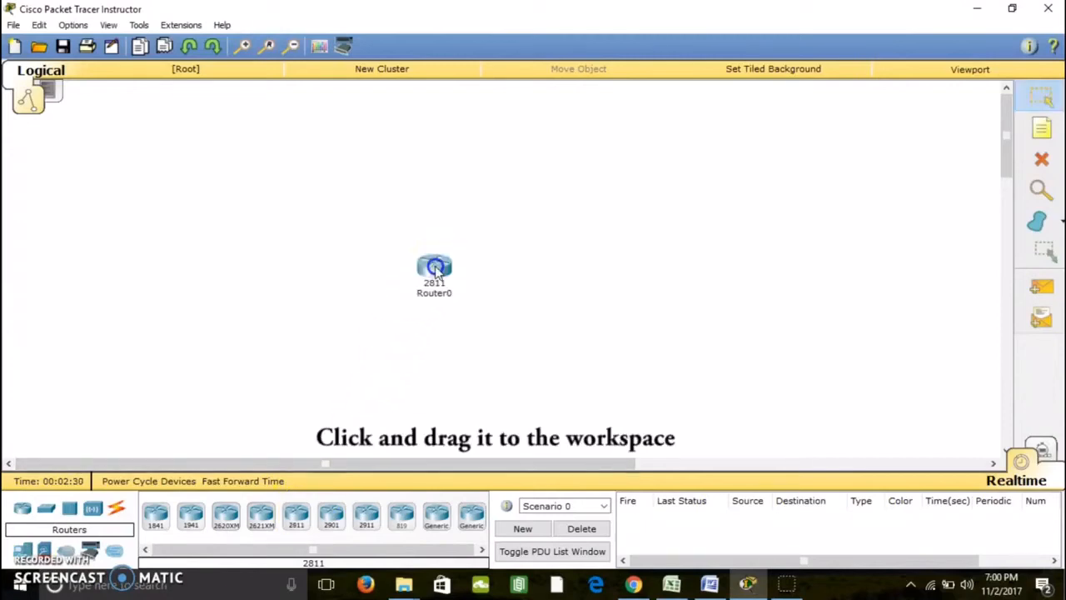
drag(437, 271, 461, 273)
click(425, 284)
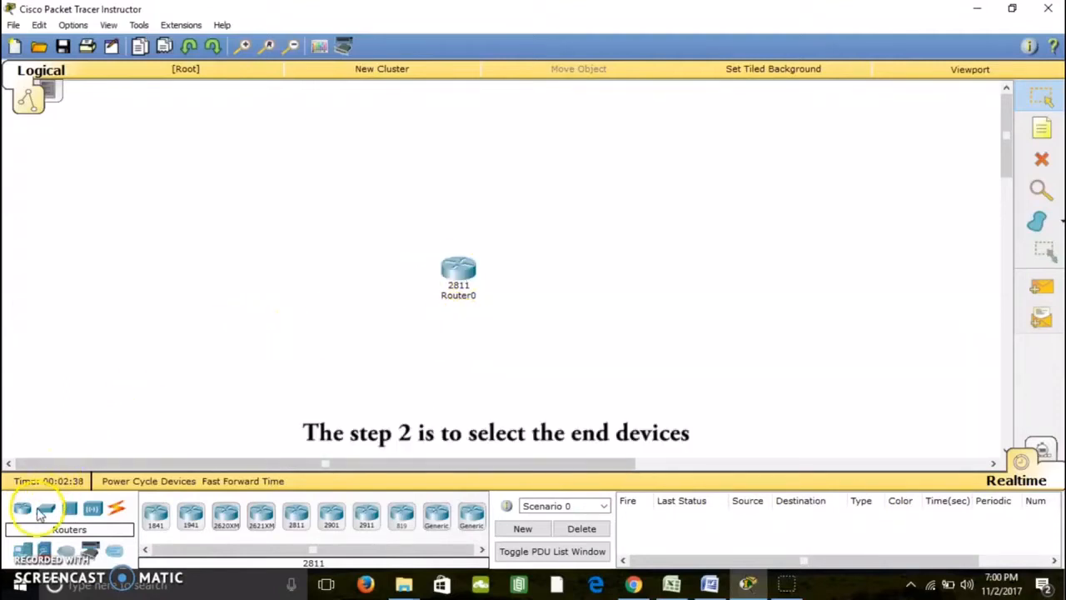
Step: Place three generic PCs in an arc to the left of the router, with a generic server above them
click(23, 550)
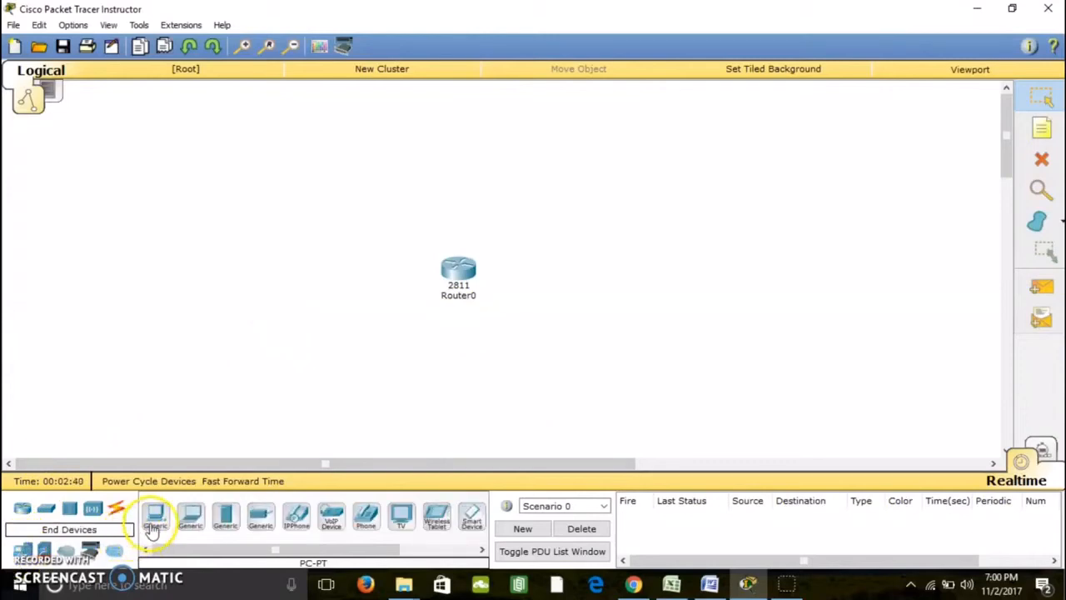
drag(152, 525, 350, 228)
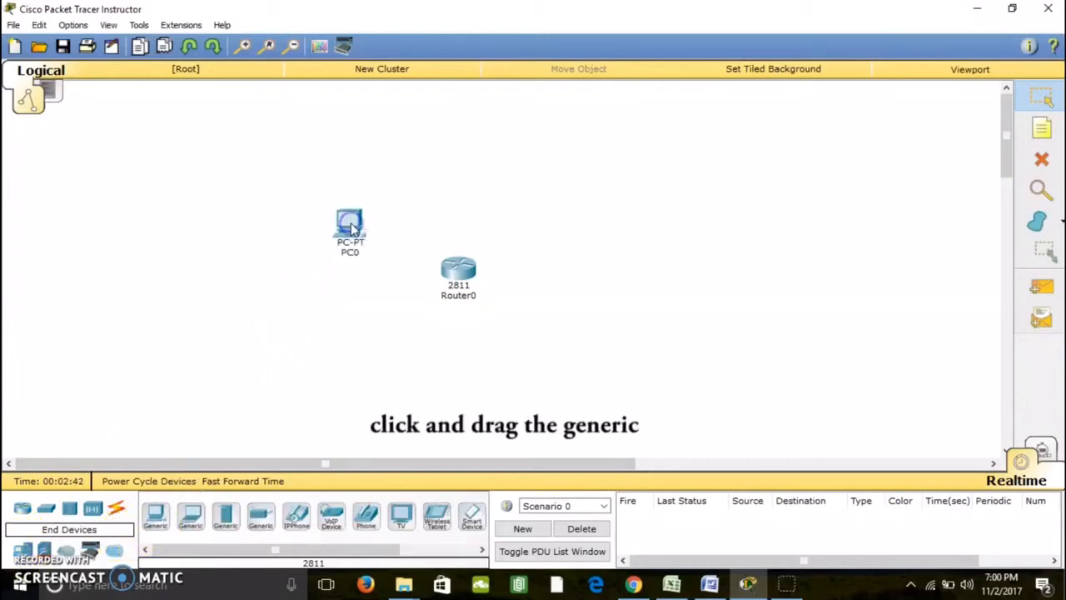
drag(156, 537, 348, 325)
drag(155, 518, 348, 421)
drag(345, 315, 303, 308)
drag(349, 421, 335, 419)
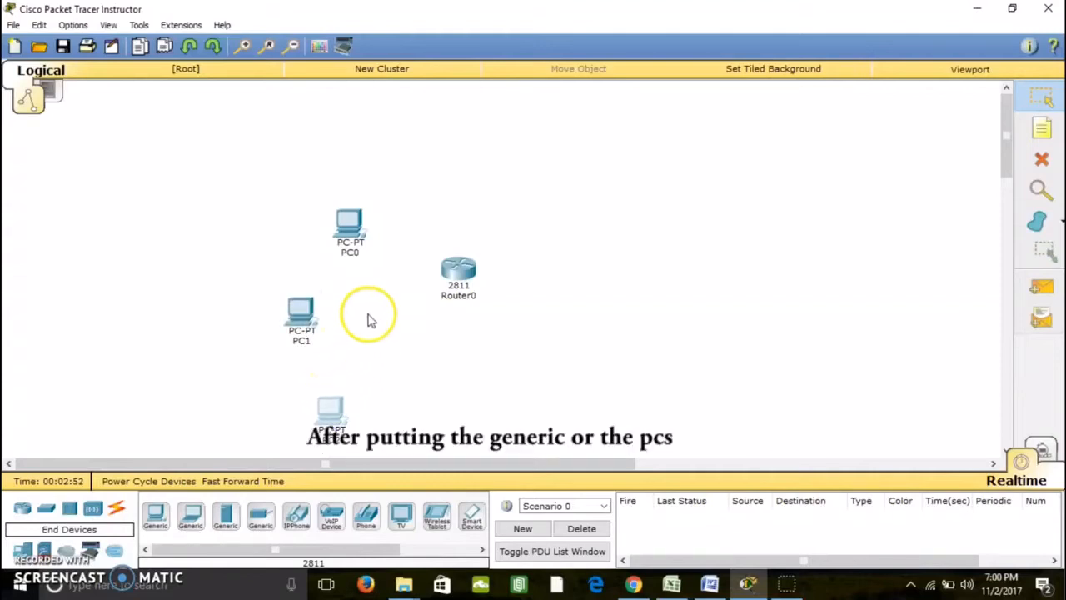
drag(347, 221, 337, 214)
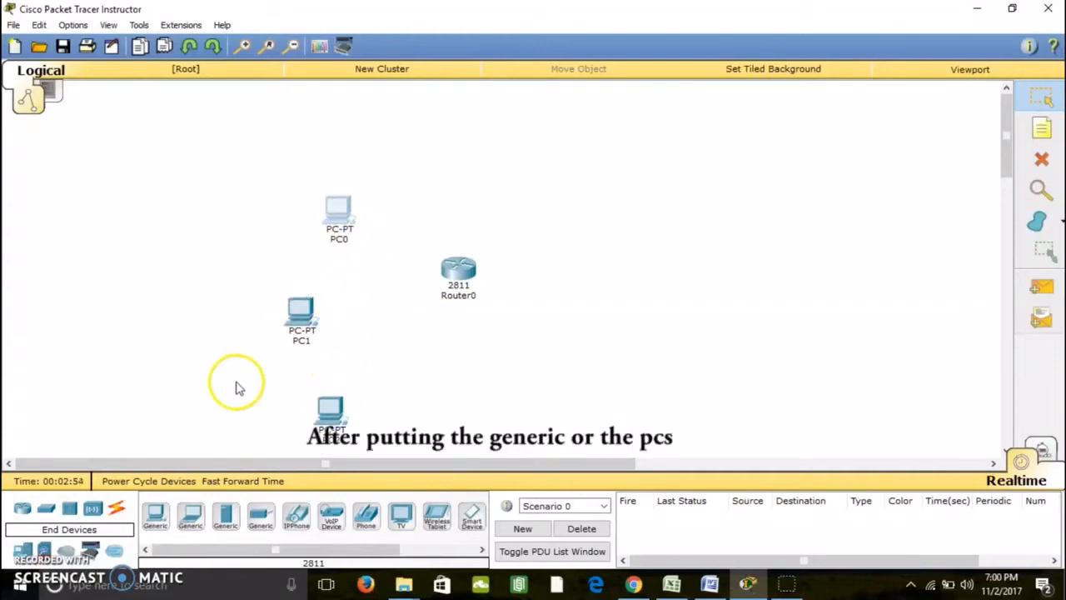
drag(226, 518, 407, 152)
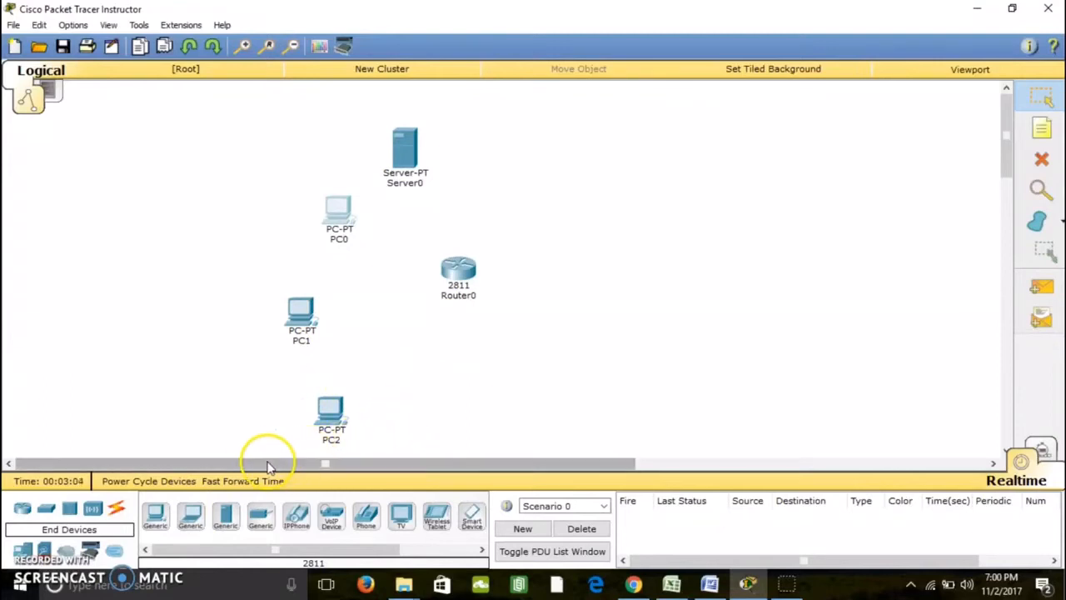
Step: Add three more generic PCs and a second generic server on the right side of the router
drag(166, 521, 542, 414)
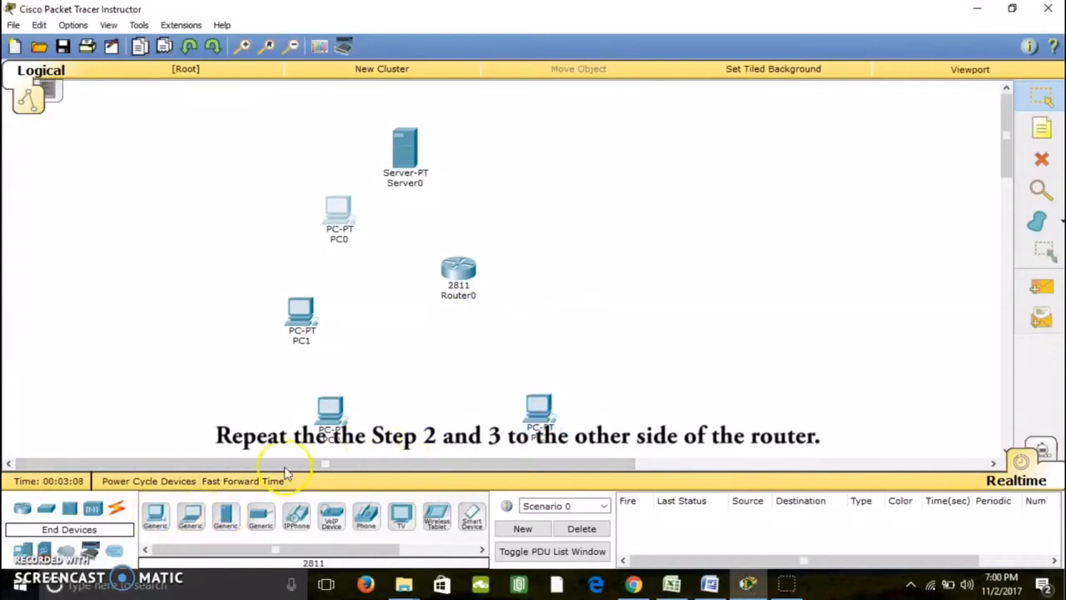
drag(153, 512, 570, 281)
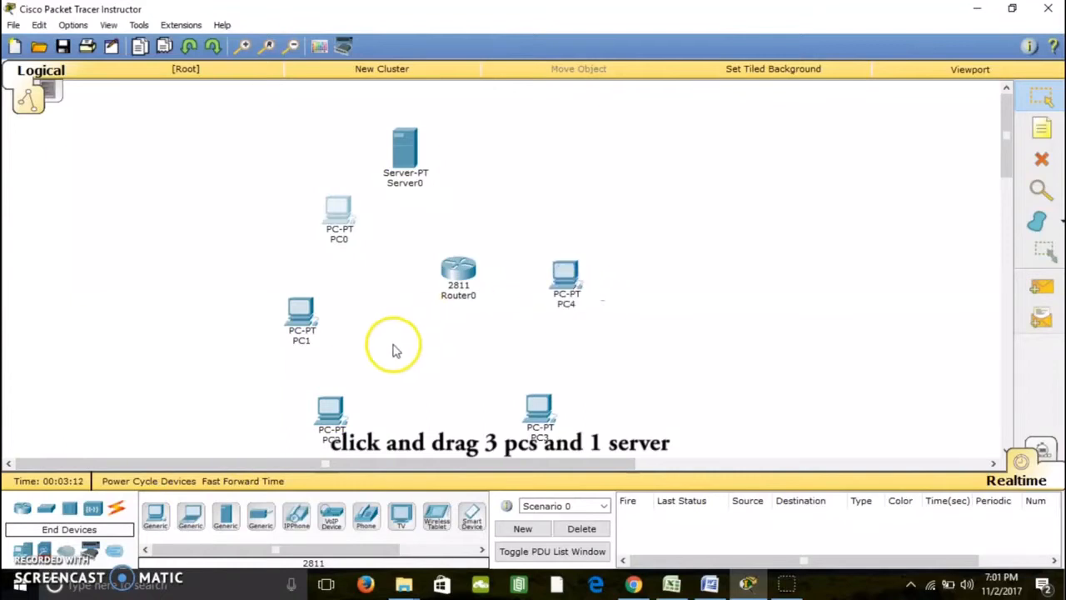
drag(160, 531, 555, 203)
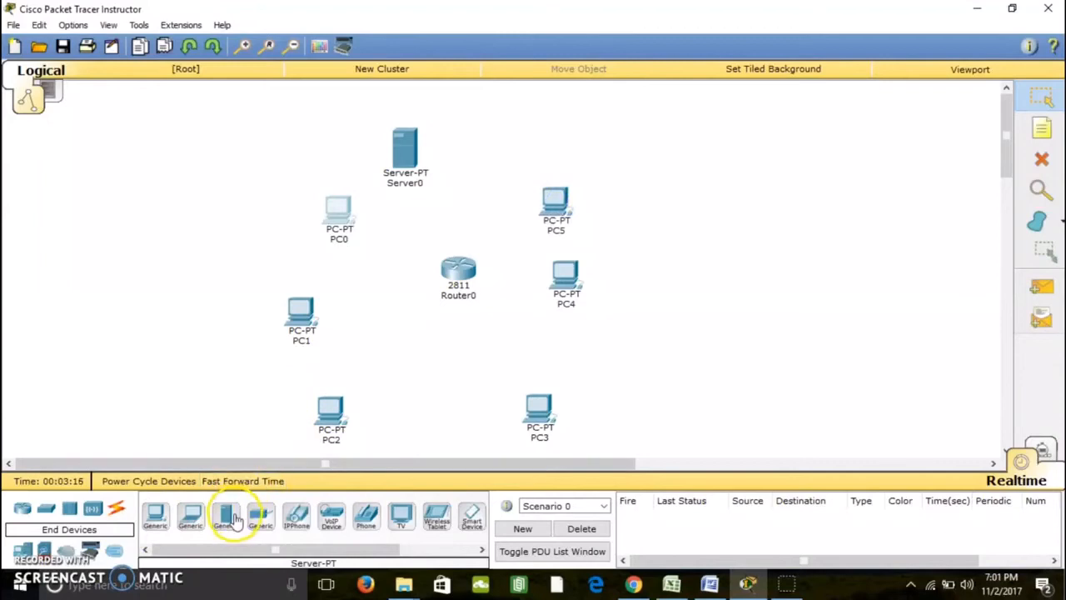
drag(225, 516, 524, 147)
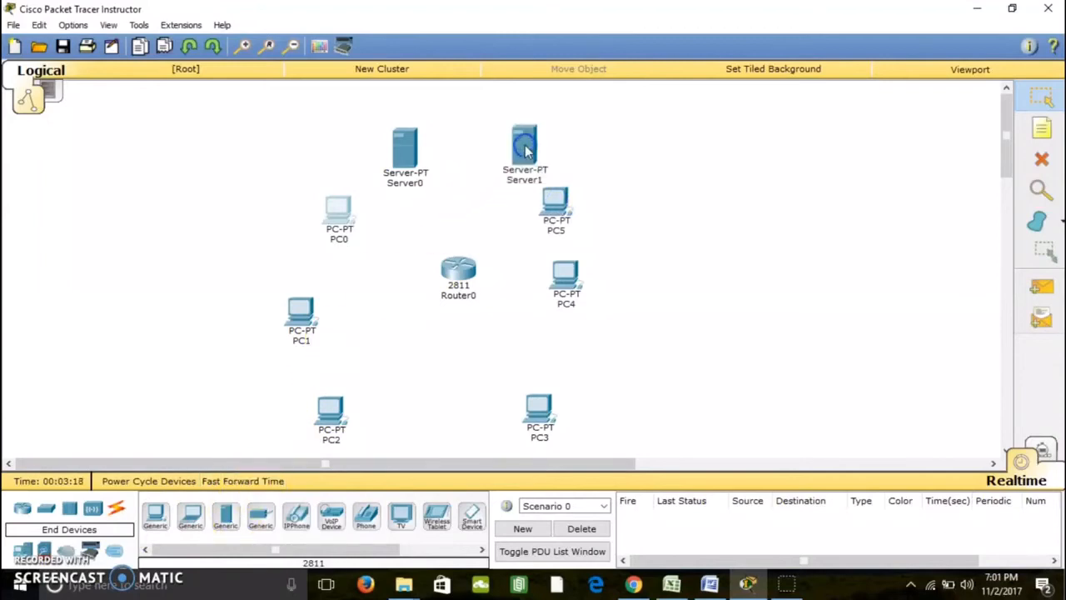
Step: Move PC5, PC4 and PC3 farther from the router to mirror the arc of PCs on its other side
drag(554, 198, 582, 204)
drag(566, 275, 615, 291)
click(540, 416)
drag(540, 416, 614, 414)
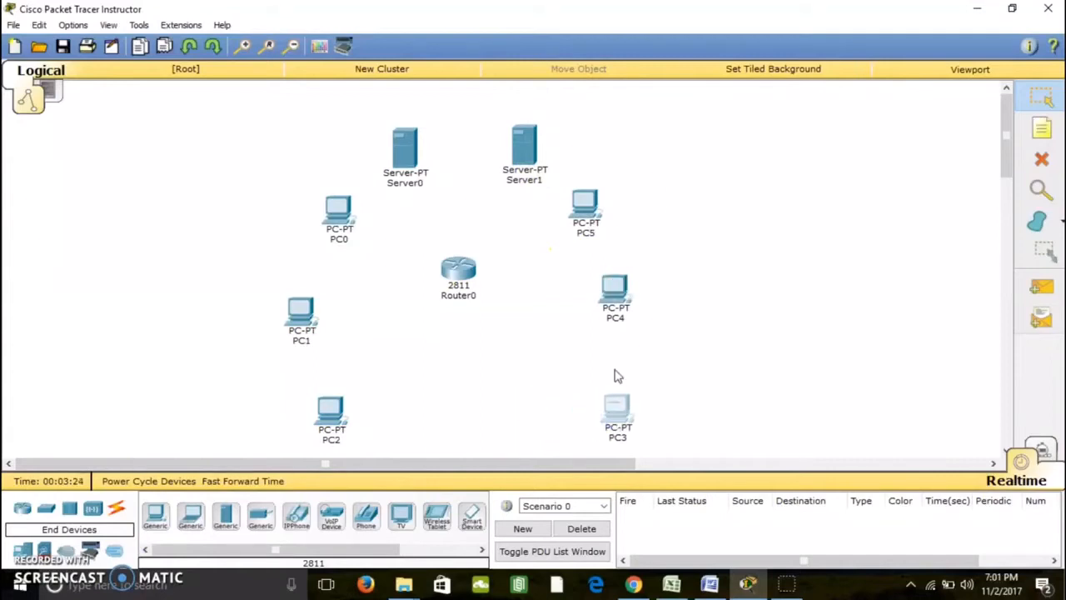
click(613, 284)
mouse_move(613, 284)
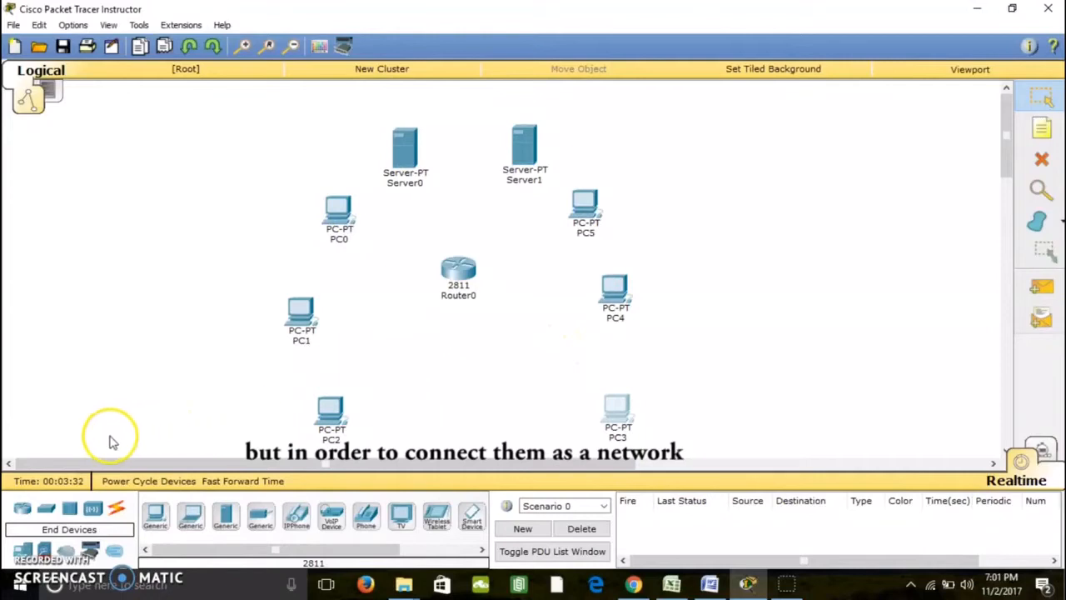
Step: Place two 2950-24 switches, one on each side of the router between it and the PCs
click(46, 510)
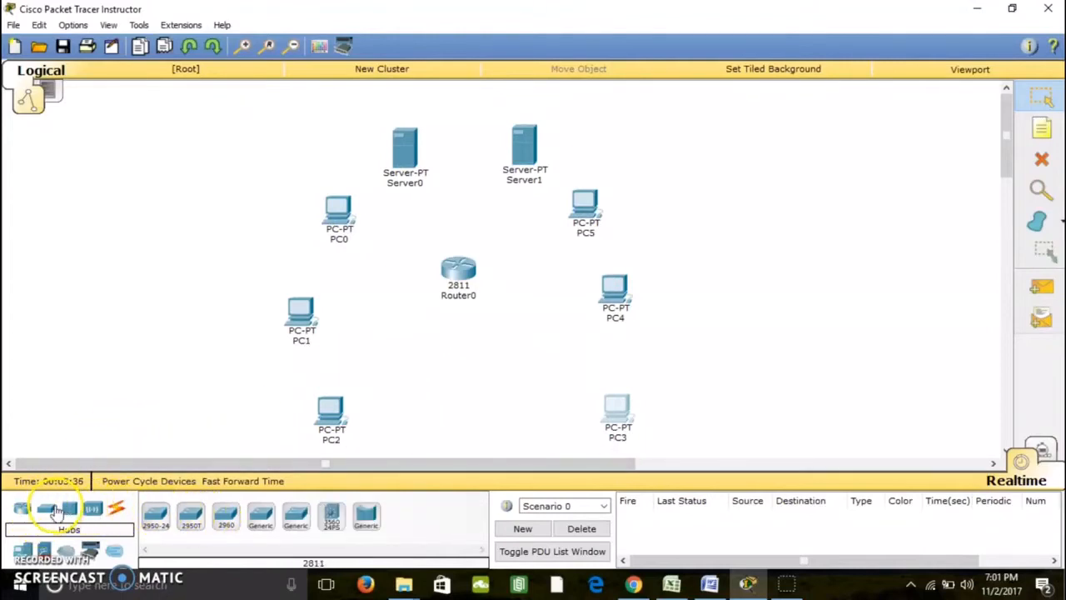
drag(154, 514, 376, 310)
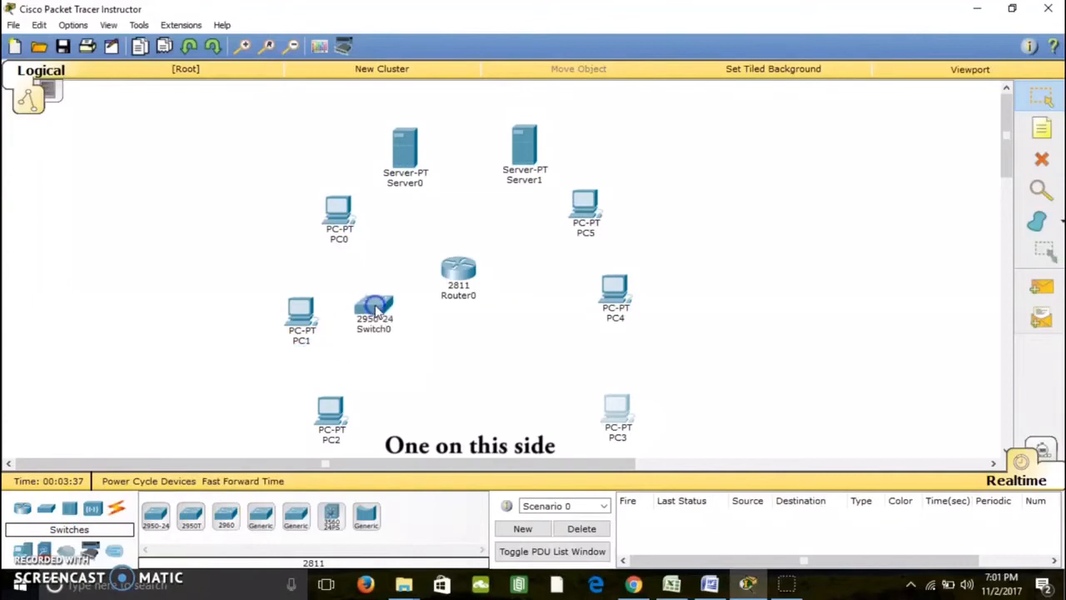
drag(155, 515, 547, 310)
click(549, 311)
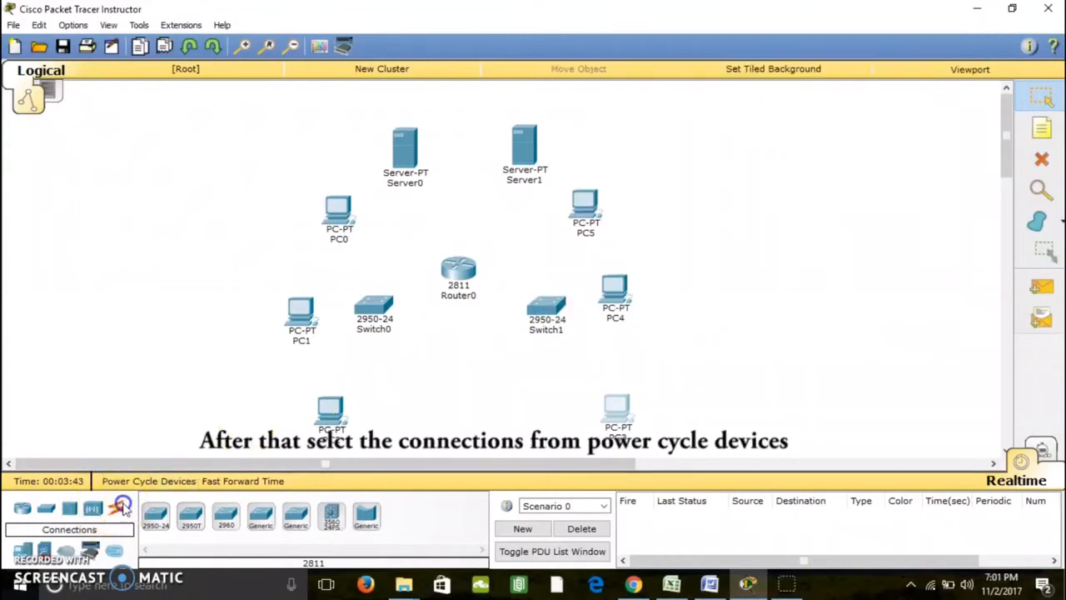
Step: Connect Switch0's FastEthernet0/1 port to Server0 with a copper straight-through cable
click(119, 510)
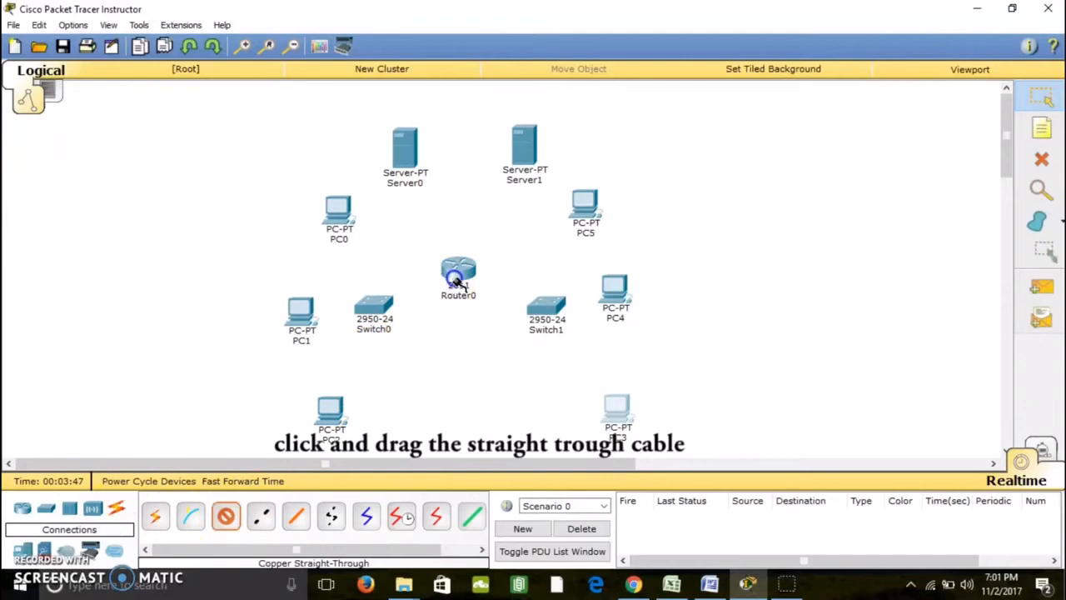
click(374, 306)
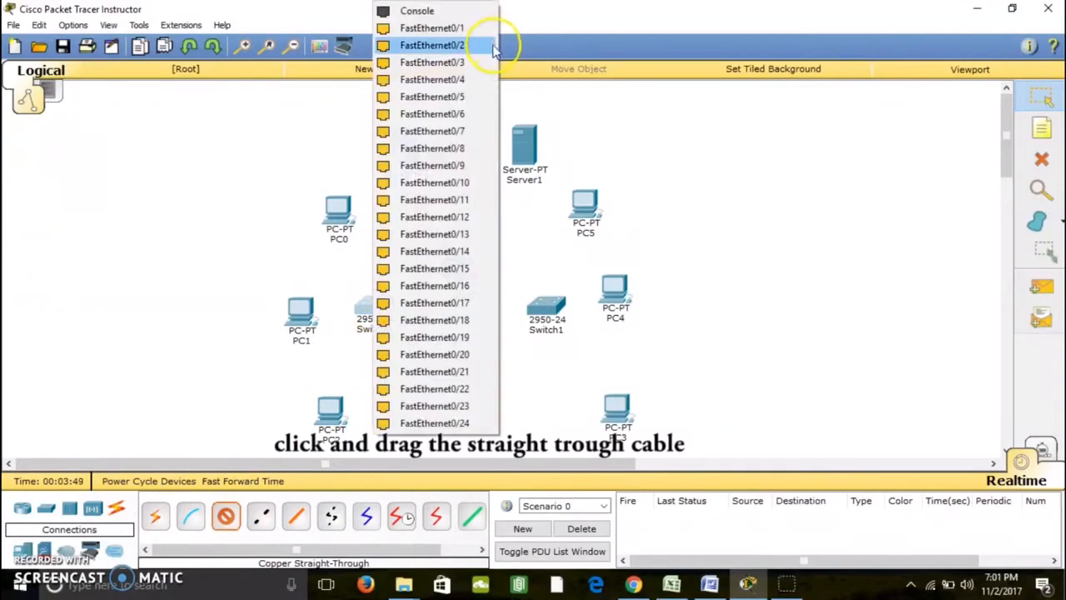
click(467, 28)
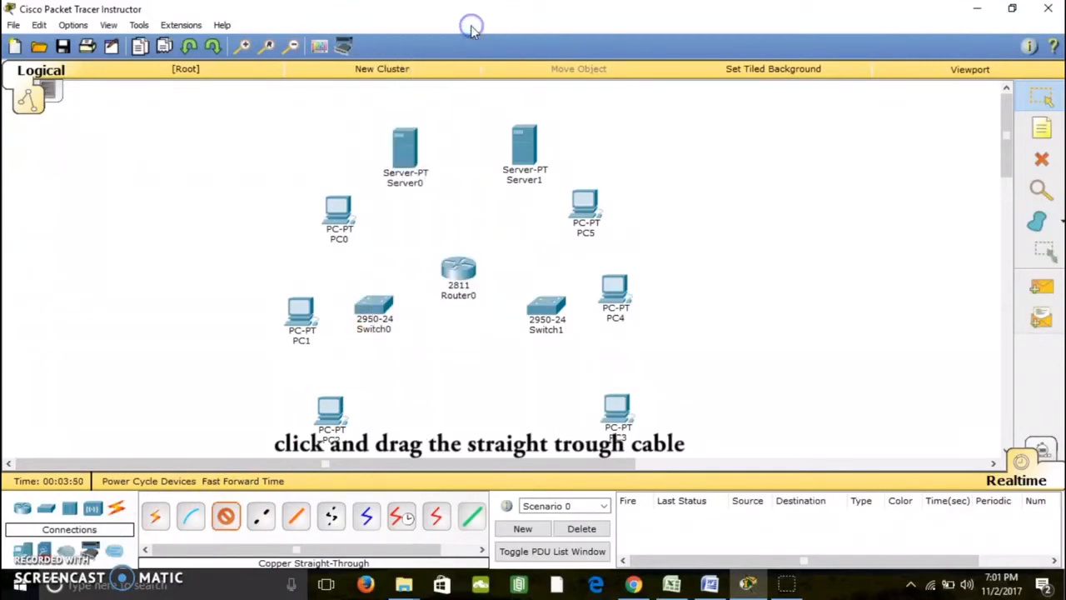
click(404, 149)
click(418, 158)
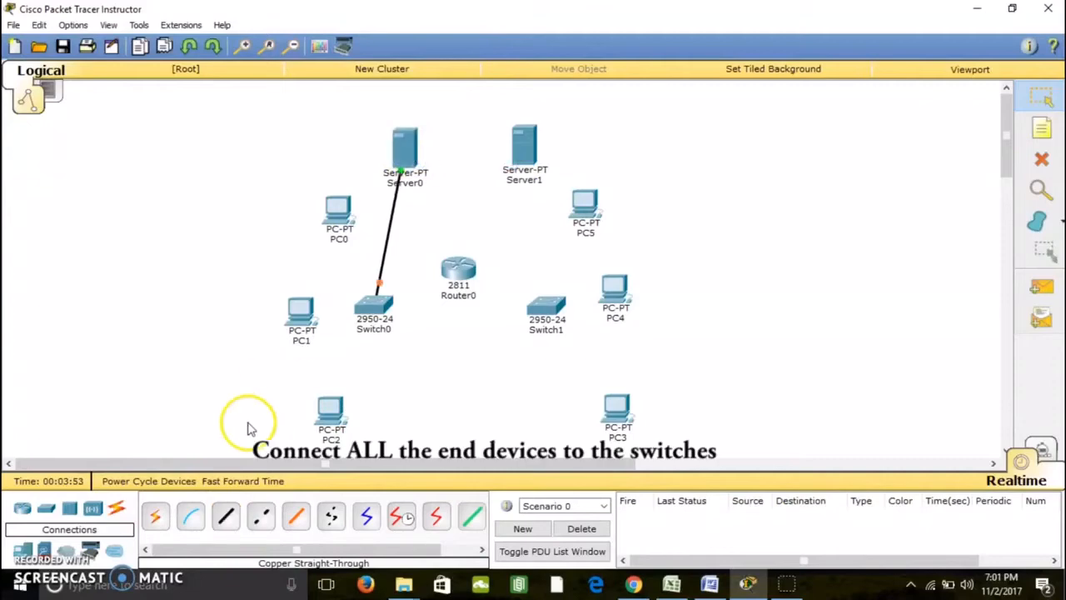
Step: Connect Switch0 to PC0 with a copper straight-through cable
click(223, 514)
click(371, 307)
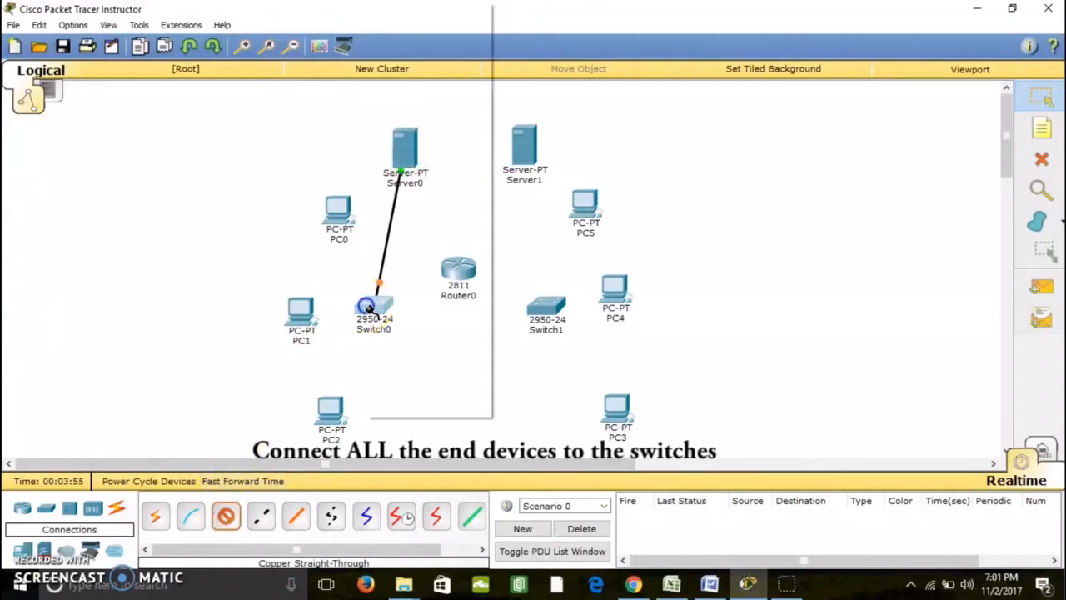
click(466, 28)
click(338, 210)
click(378, 218)
Step: Connect Switch0 to PC1 with a copper straight-through cable
click(226, 514)
click(374, 305)
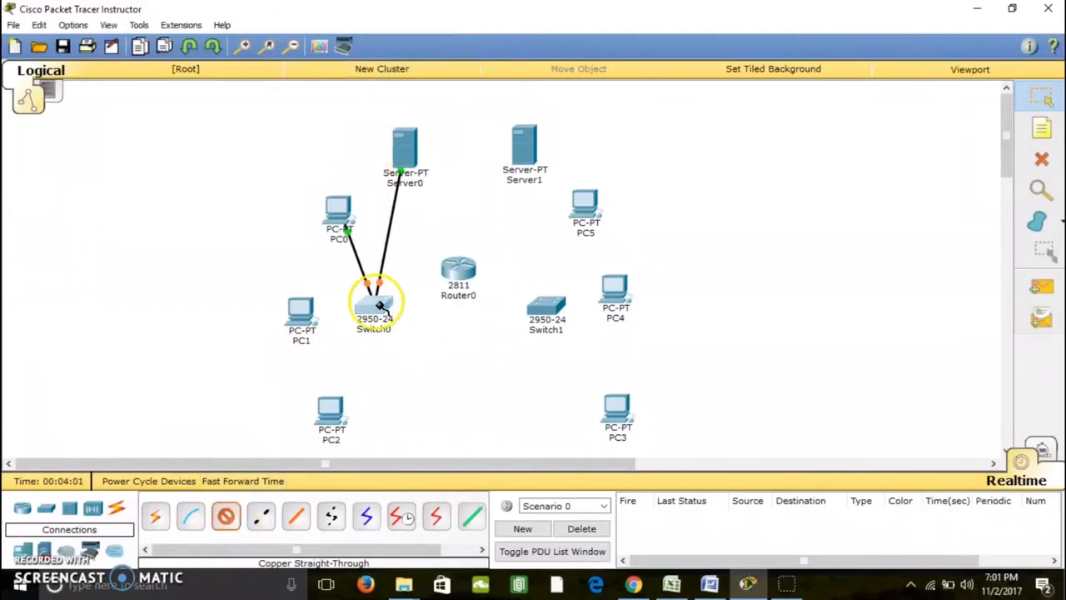
click(450, 29)
click(298, 310)
click(333, 340)
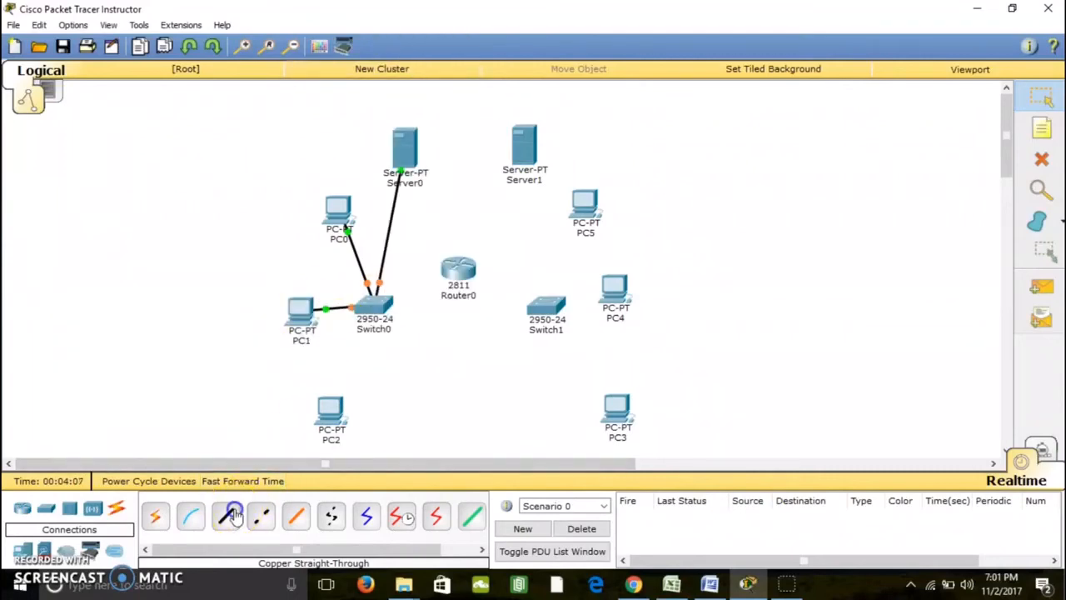
Step: Connect Switch0 to PC2 with a copper straight-through cable
click(225, 514)
click(371, 306)
click(426, 27)
click(332, 408)
click(381, 425)
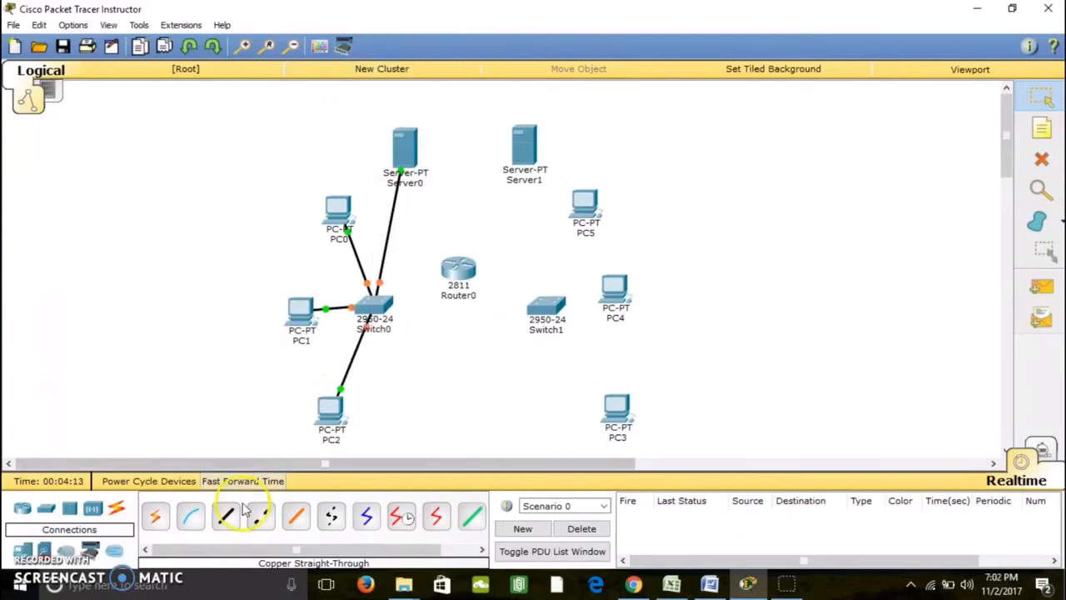
Step: Connect Switch1 to Server1's FastEthernet0 port with a copper straight-through cable
click(224, 516)
click(545, 306)
click(545, 29)
click(524, 144)
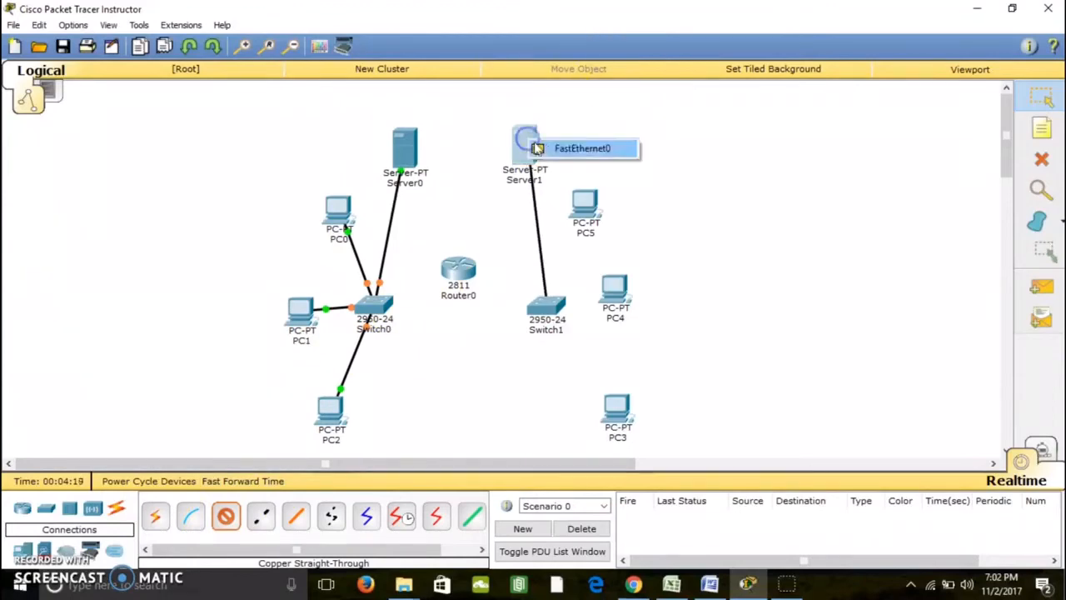
click(539, 147)
Step: Connect Switch1 to PC5 with a copper straight-through cable
click(225, 517)
click(545, 306)
click(613, 78)
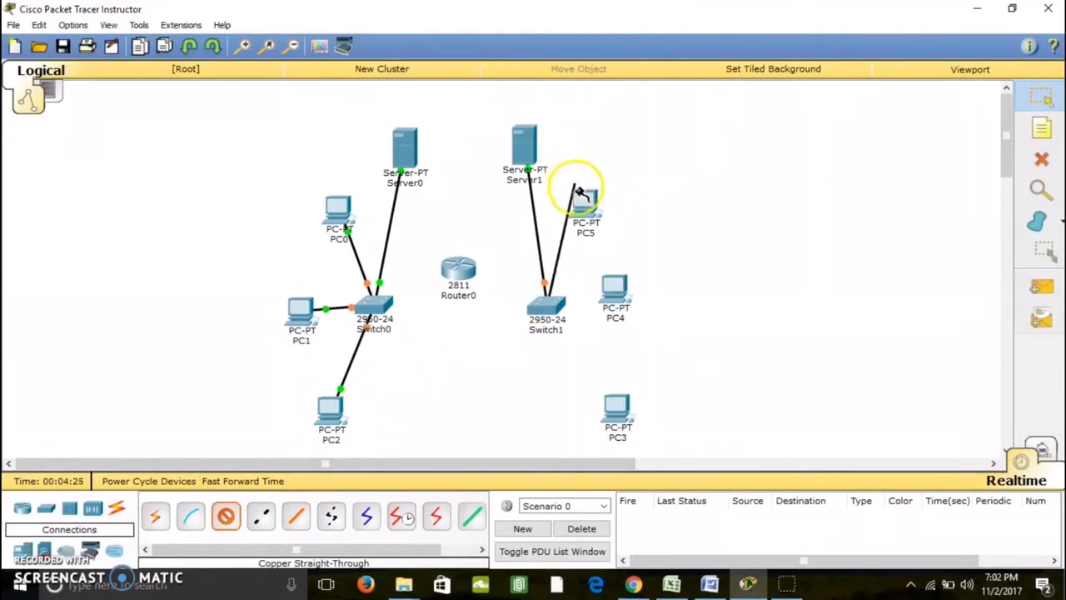
click(584, 206)
click(636, 226)
Step: Connect Switch1 to PC4 with a copper straight-through cable
click(225, 517)
click(546, 307)
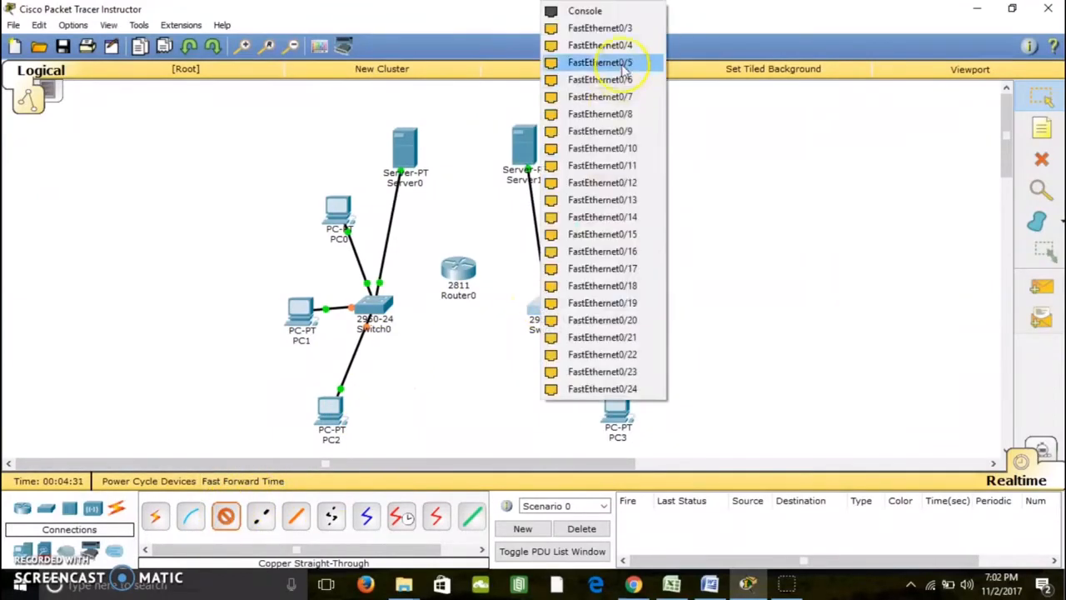
click(613, 59)
click(618, 293)
click(669, 314)
Step: Connect Switch1's FastEthernet0/4 port to PC3's FastEthernet0 port with a copper straight-through cable
click(225, 516)
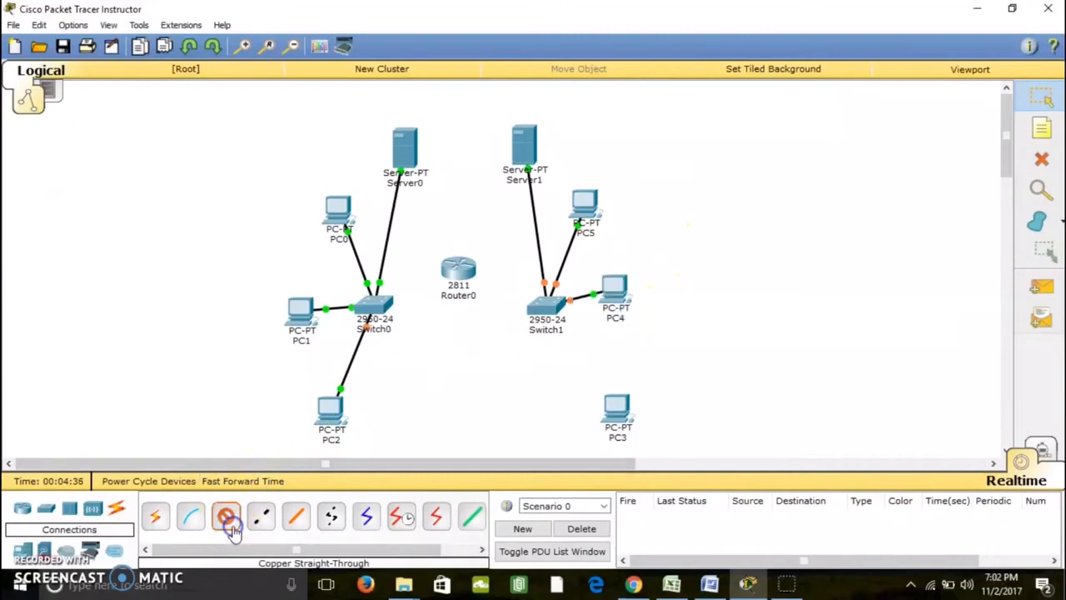
click(546, 306)
click(603, 129)
click(616, 408)
click(667, 429)
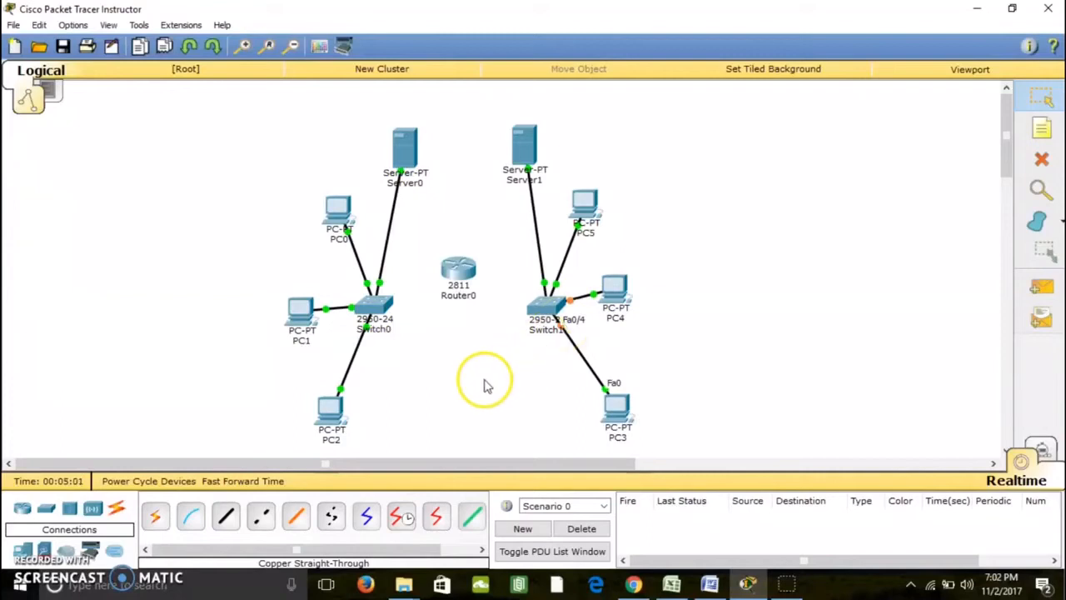
Step: Connect Router0's FastEthernet0/0 port to Switch0's FastEthernet0/5 port with a copper straight-through cable
click(226, 520)
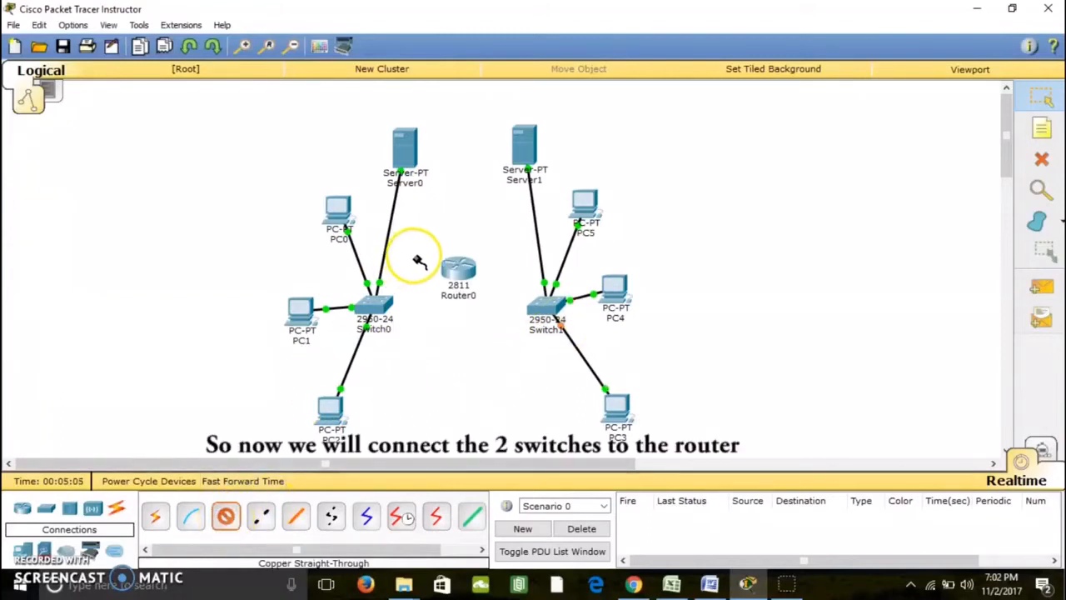
click(452, 269)
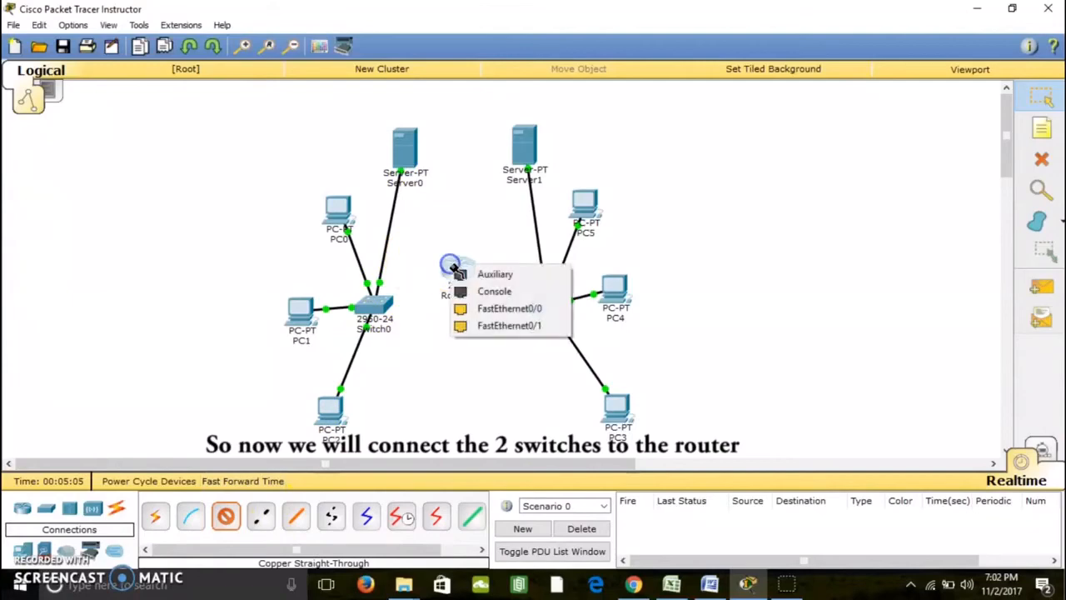
click(481, 308)
click(376, 310)
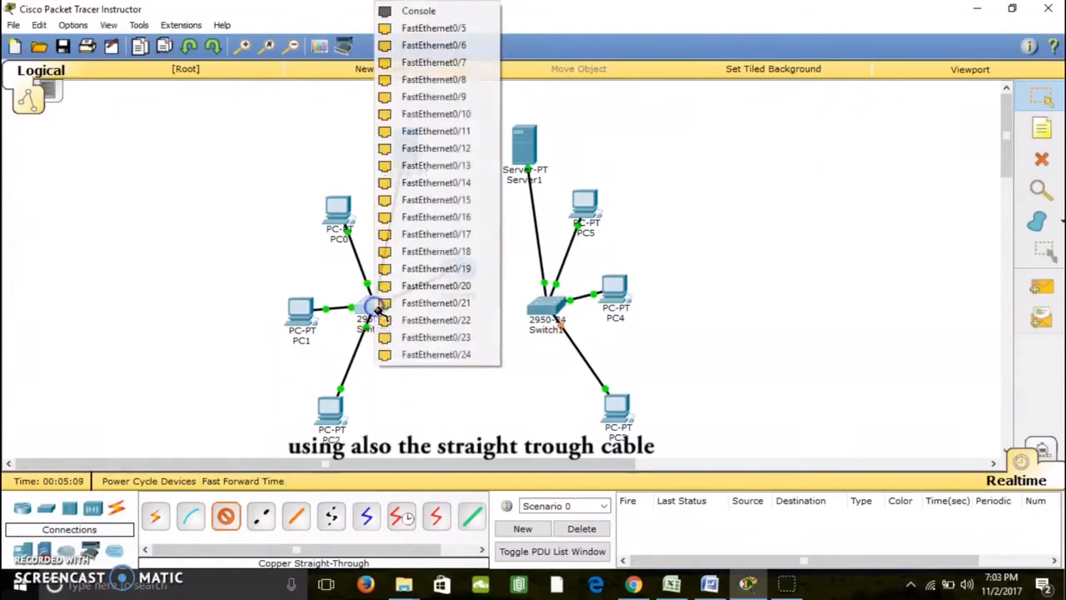
click(483, 31)
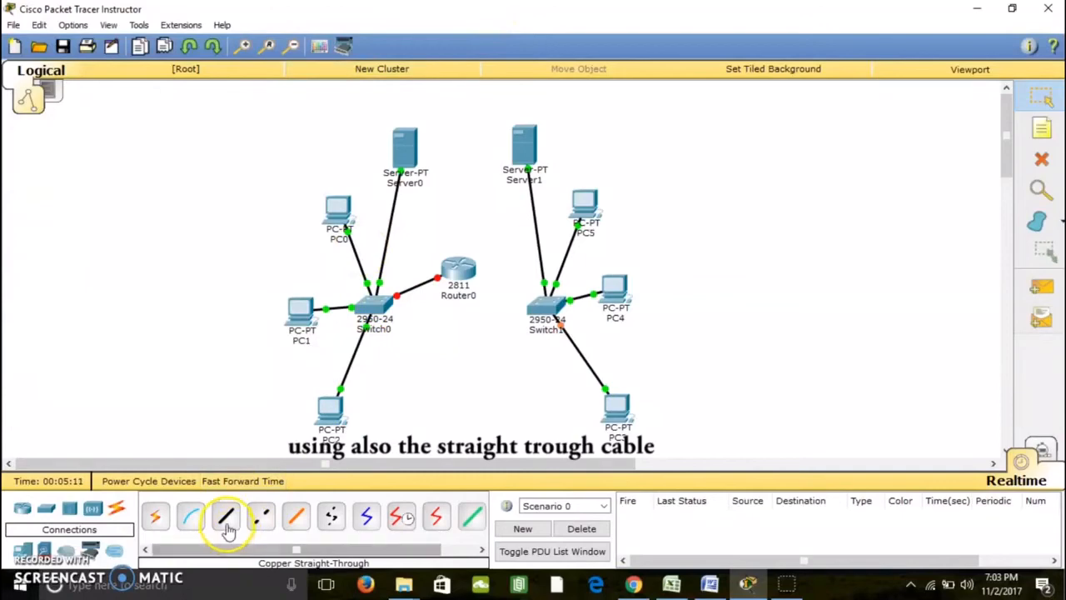
Step: Connect Router0's FastEthernet0/1 port to Switch1 with a copper straight-through cable
click(225, 515)
click(461, 269)
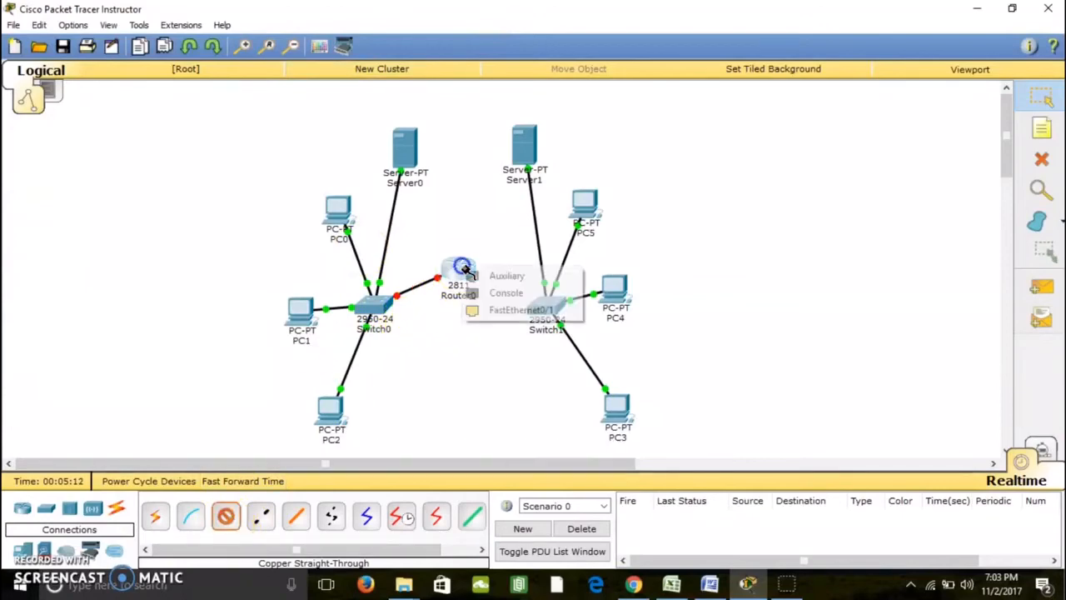
click(512, 311)
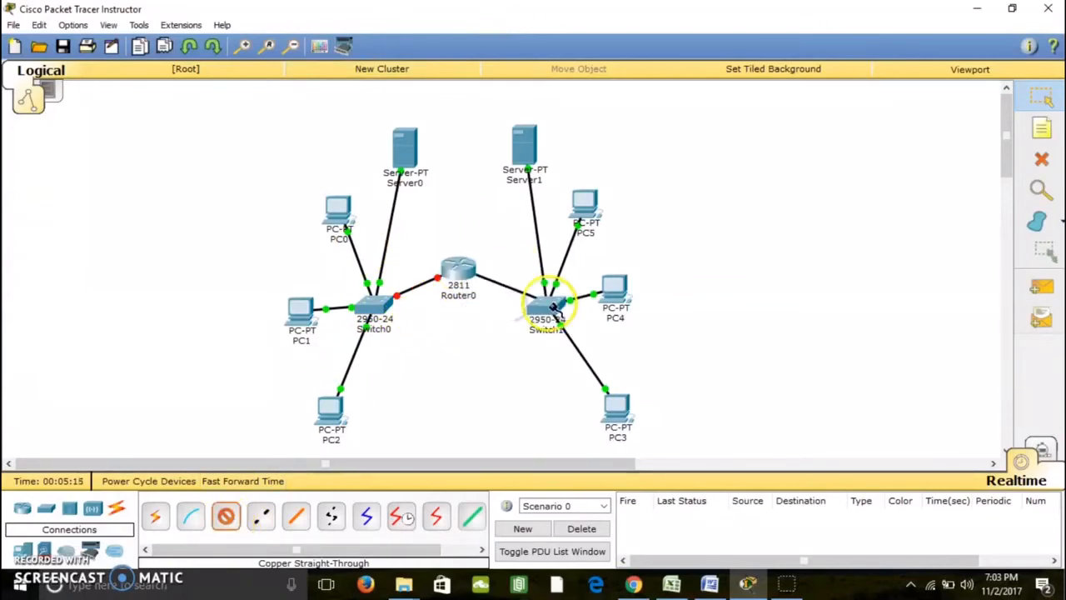
click(547, 305)
click(615, 30)
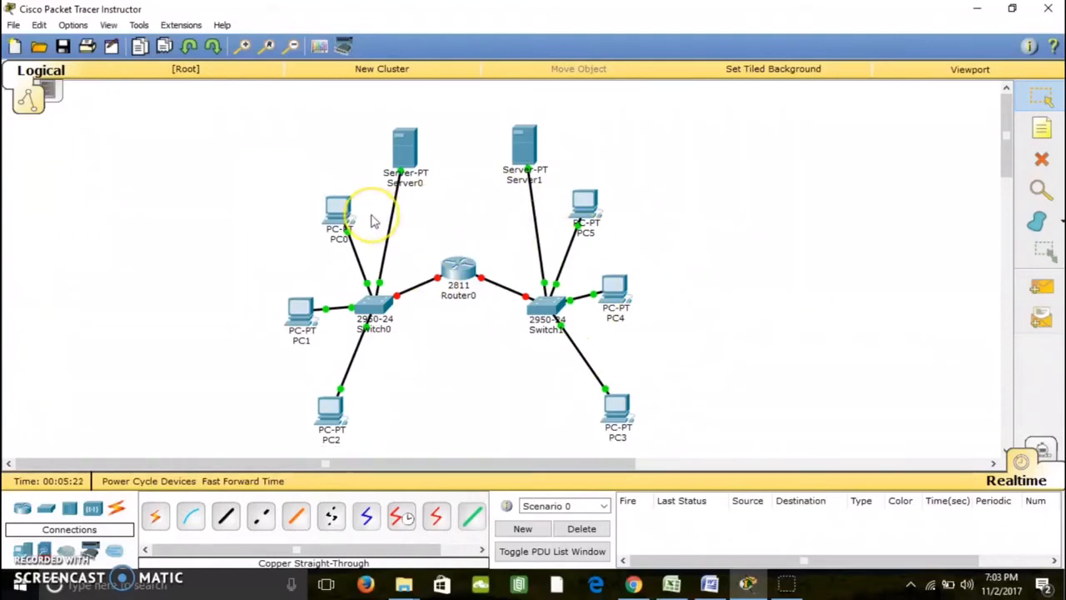
Step: Give PC0 the static IP address 192.168.0.1 with subnet mask 255.255.255.0
click(336, 209)
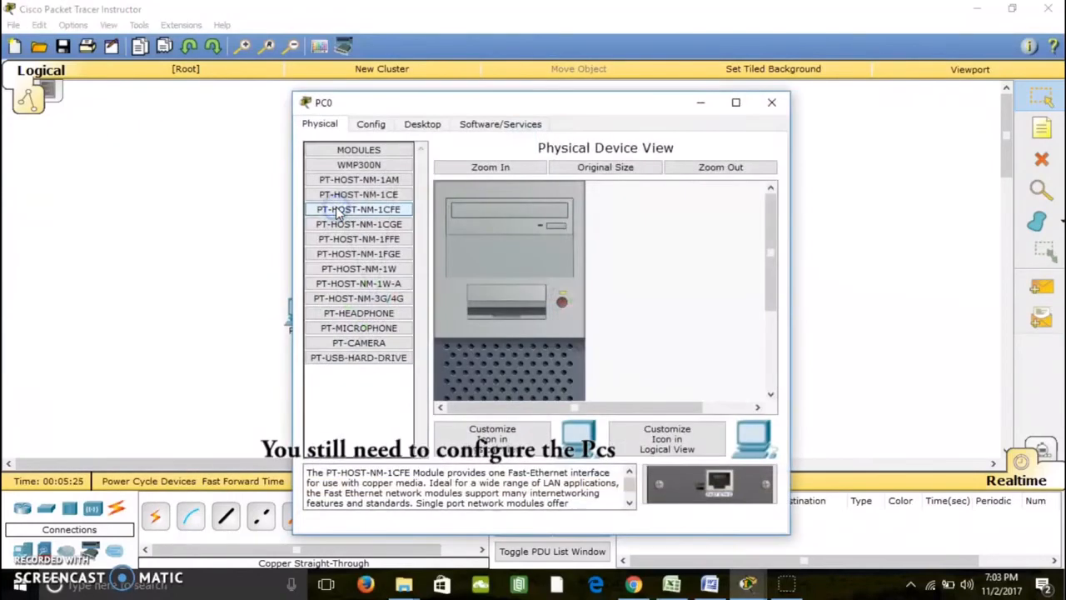
click(422, 123)
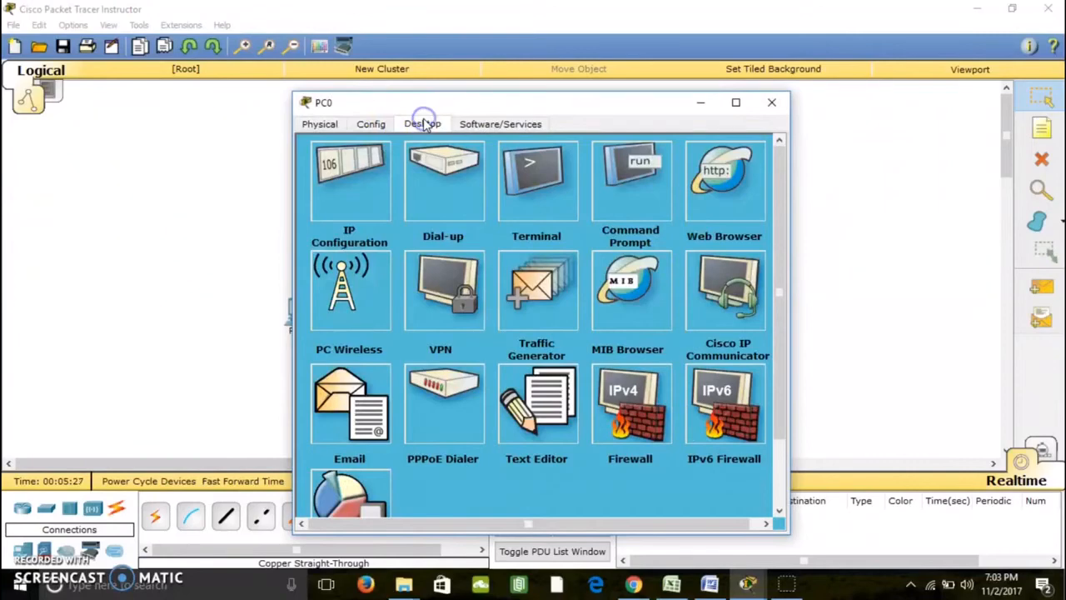
click(368, 192)
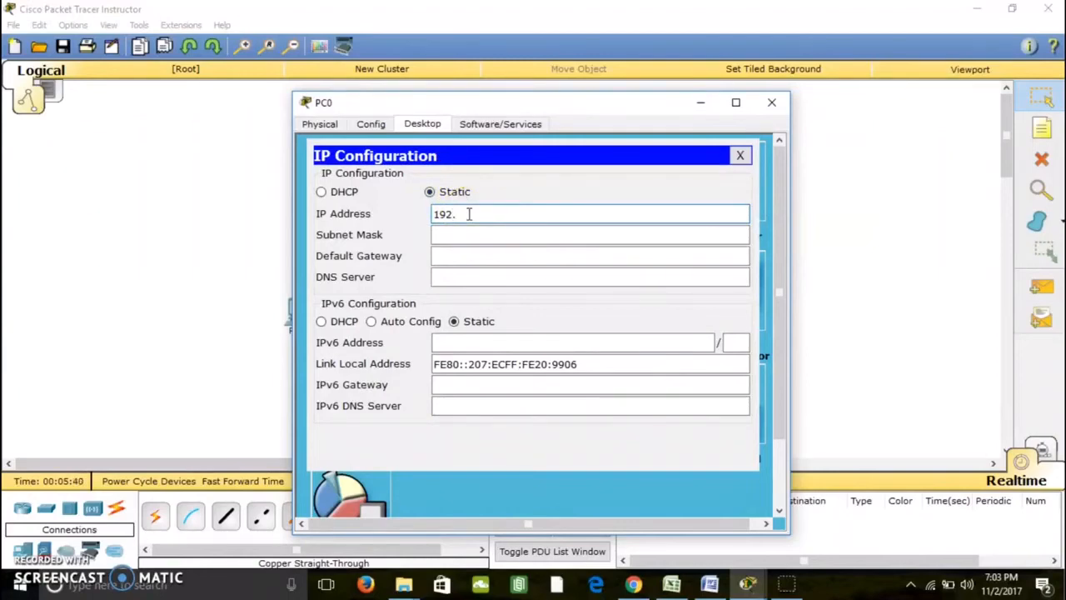
text(68.0.1)
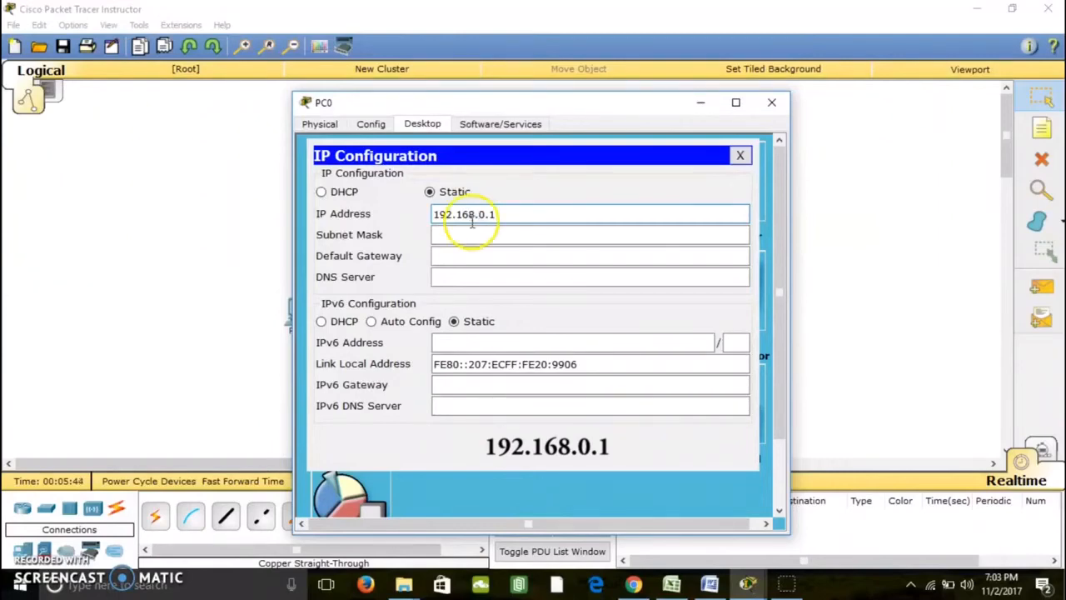
click(477, 234)
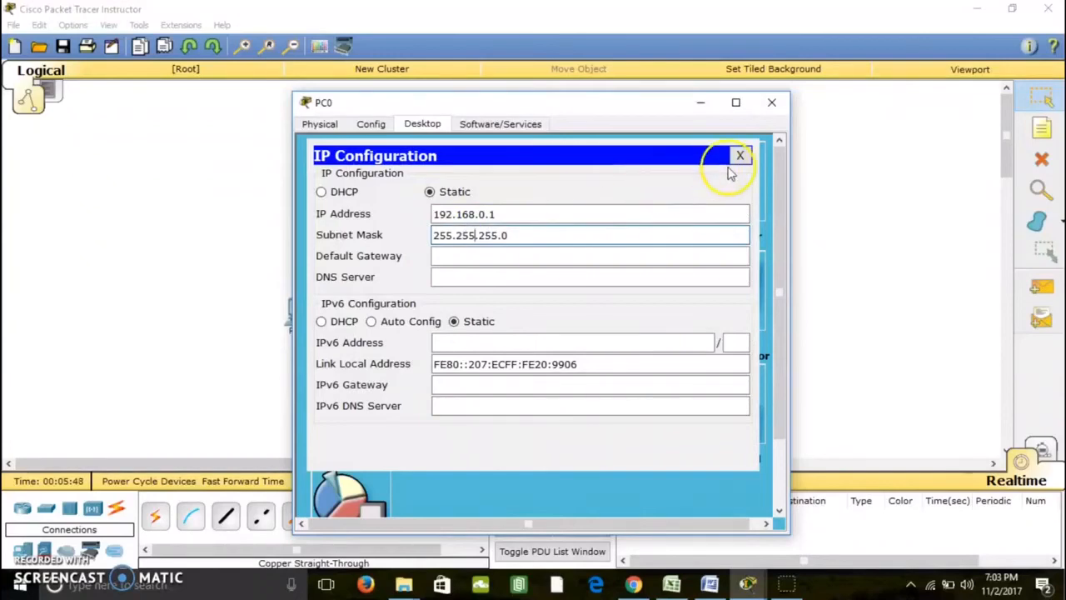
click(740, 158)
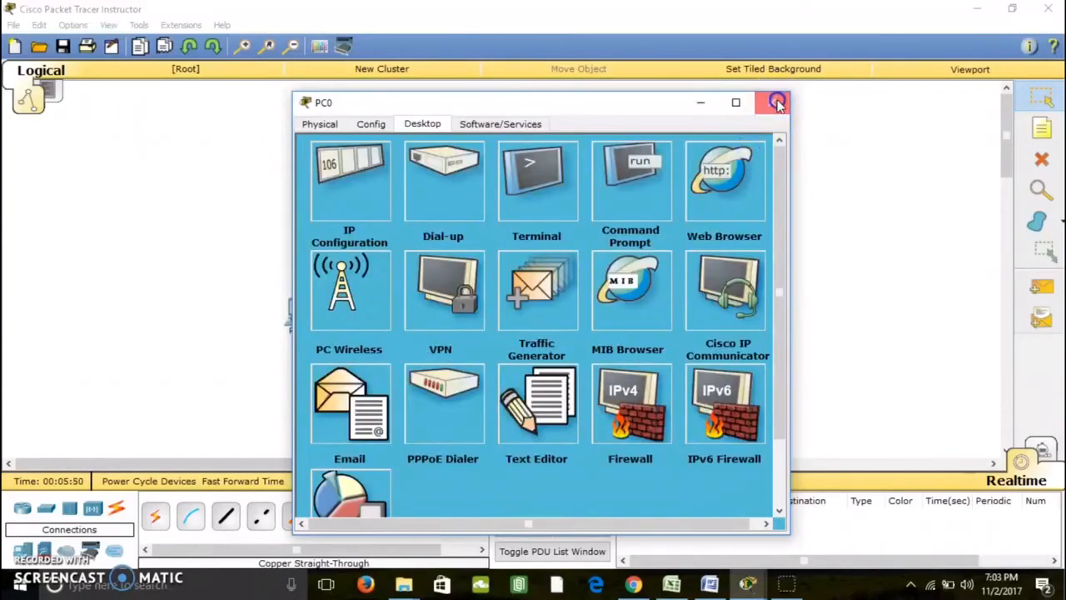
click(771, 103)
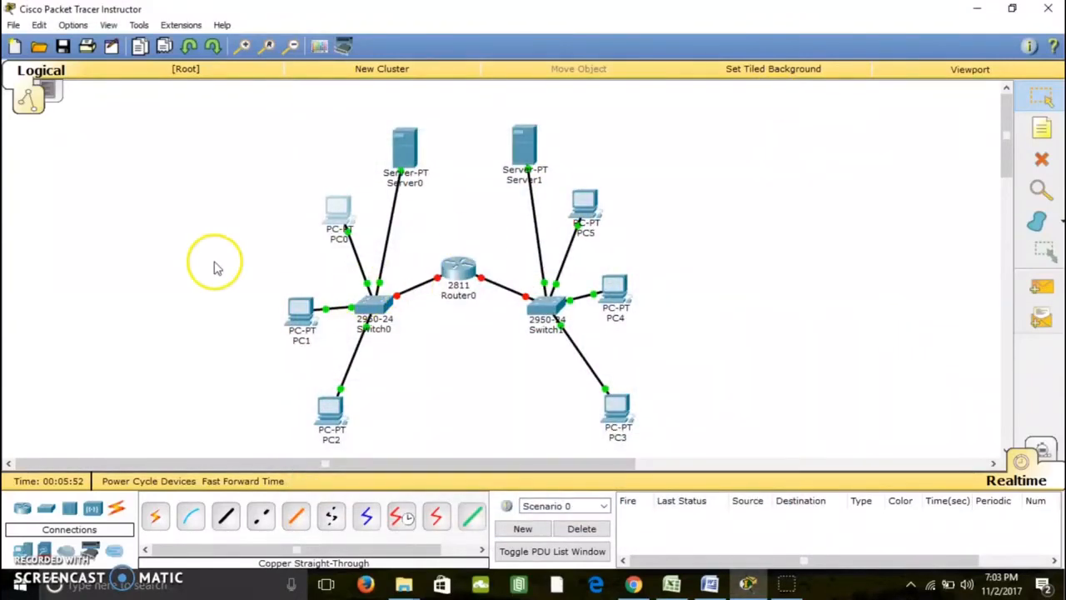
Step: Give PC1 the static IP address 192.168.0.2 with the default subnet mask
click(297, 314)
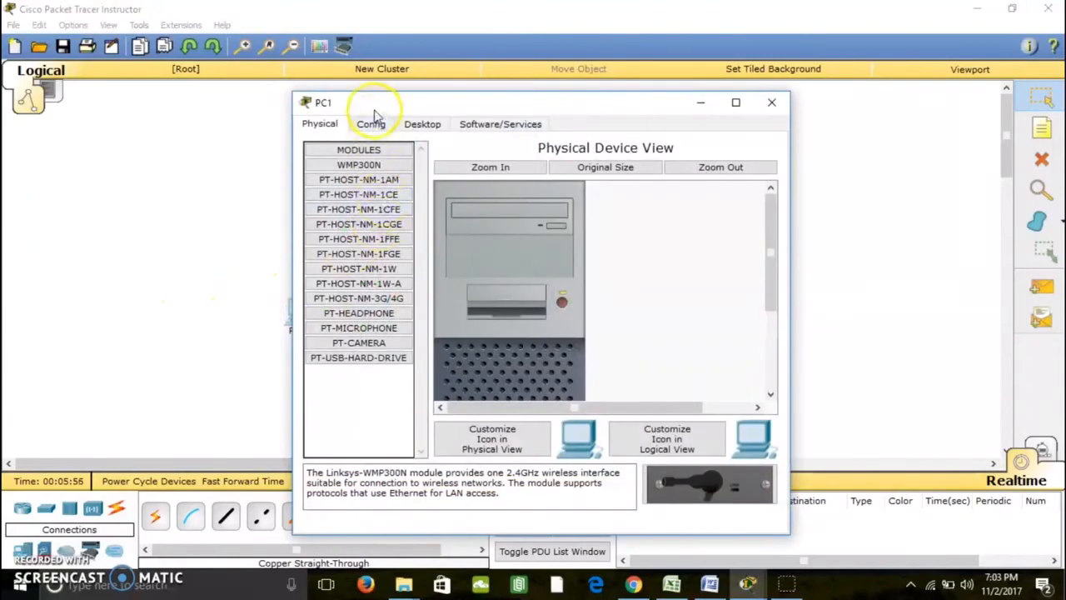
click(422, 123)
click(358, 213)
text(19)
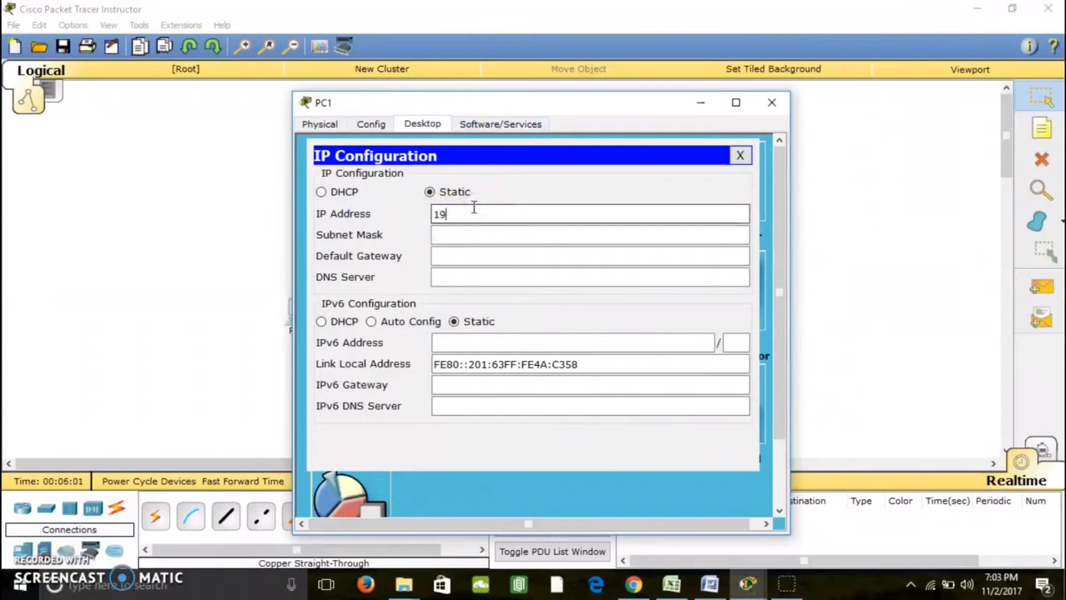
text(2.168.0.2)
click(475, 235)
click(771, 102)
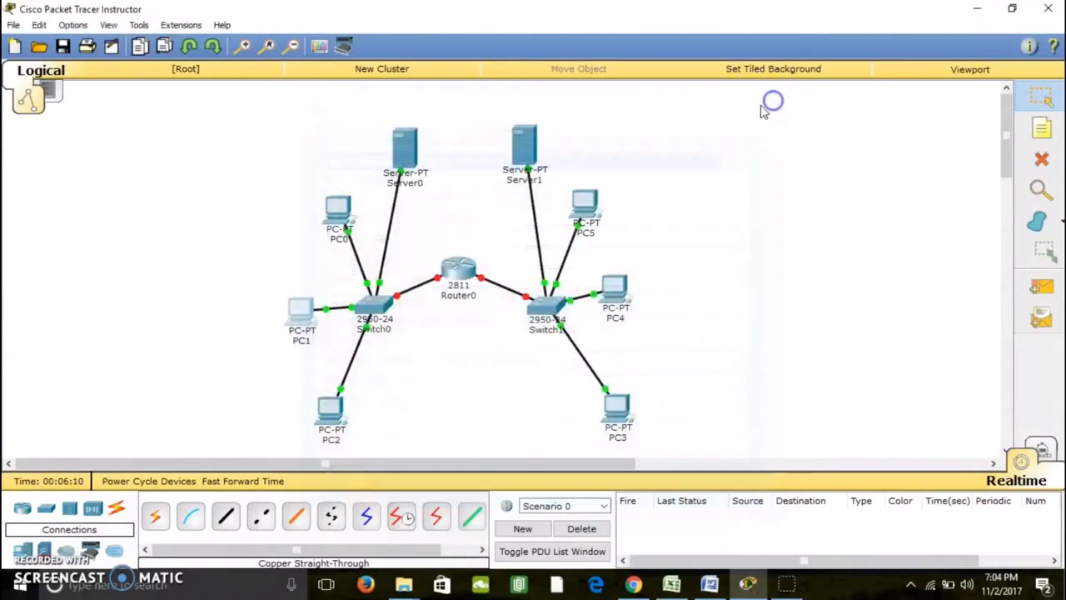
Step: Give PC2 the static IP address 192.168.0.3 with the default subnet mask
click(325, 403)
click(422, 123)
click(366, 204)
click(451, 213)
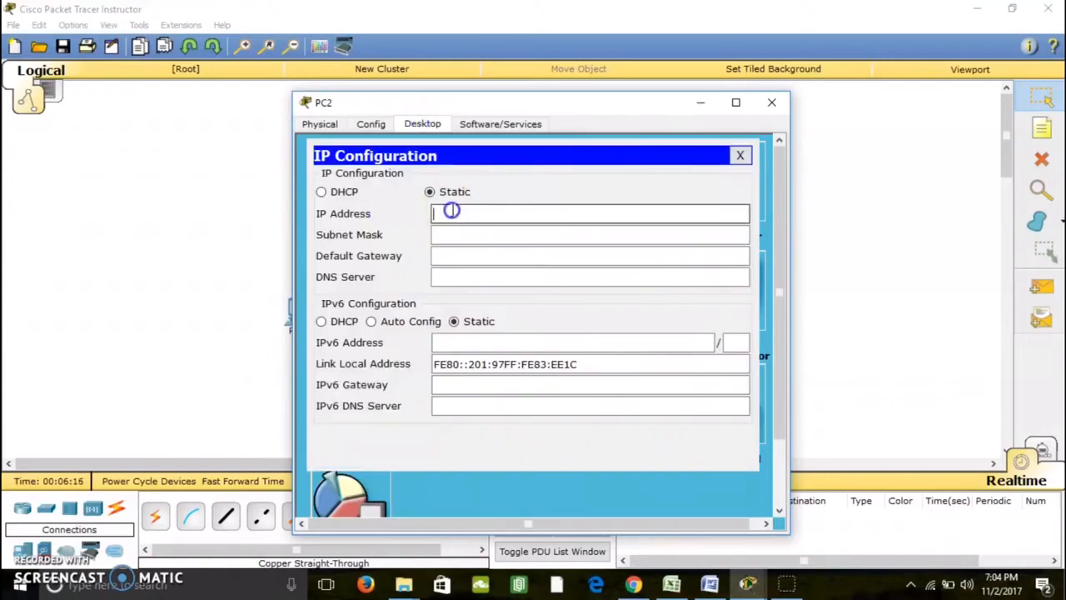
text(192.168.0.3)
click(458, 234)
click(771, 102)
Step: Give PC3 the static IP address 192.168.0.4 with subnet mask 255.255.255.0
click(621, 408)
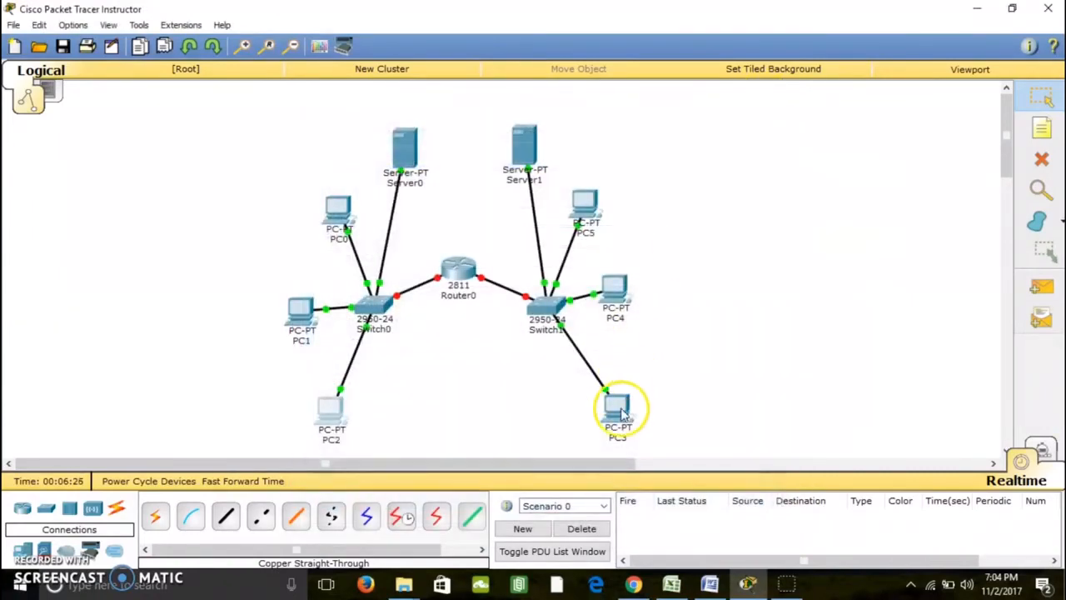
click(422, 123)
click(369, 214)
click(457, 214)
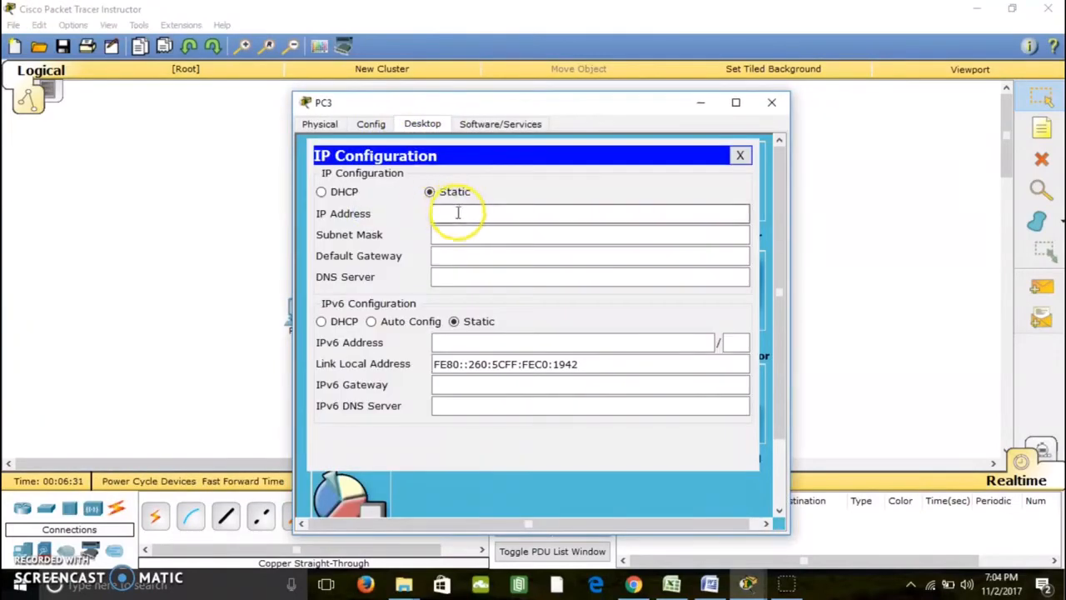
text(192.168)
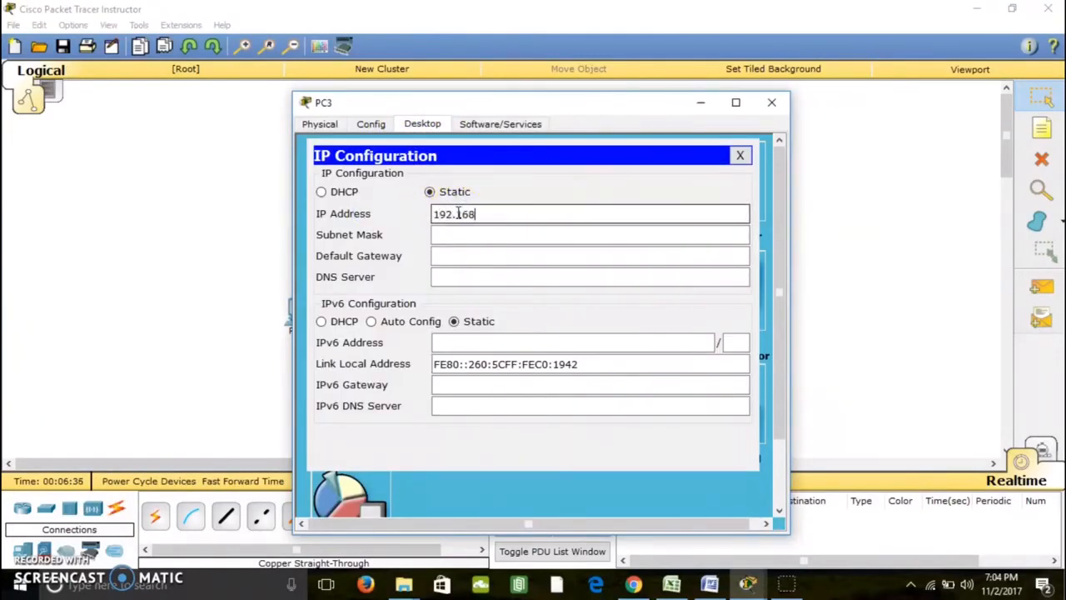
text(.0.4)
click(459, 234)
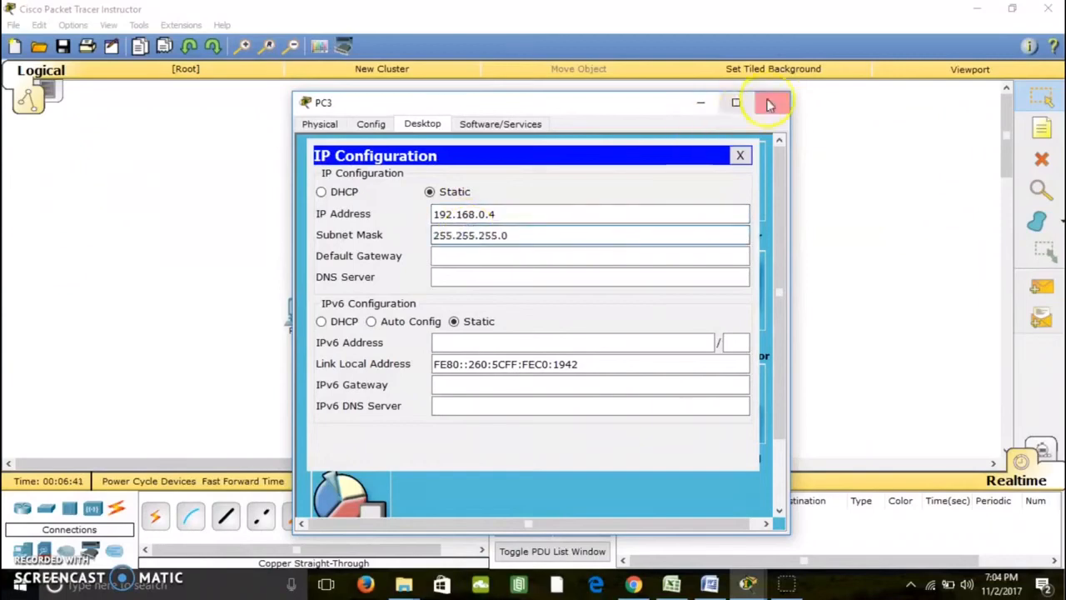
click(771, 101)
Step: Give PC4 the static IP address 192.168.0.5 with the default subnet mask
click(638, 277)
click(414, 124)
click(350, 188)
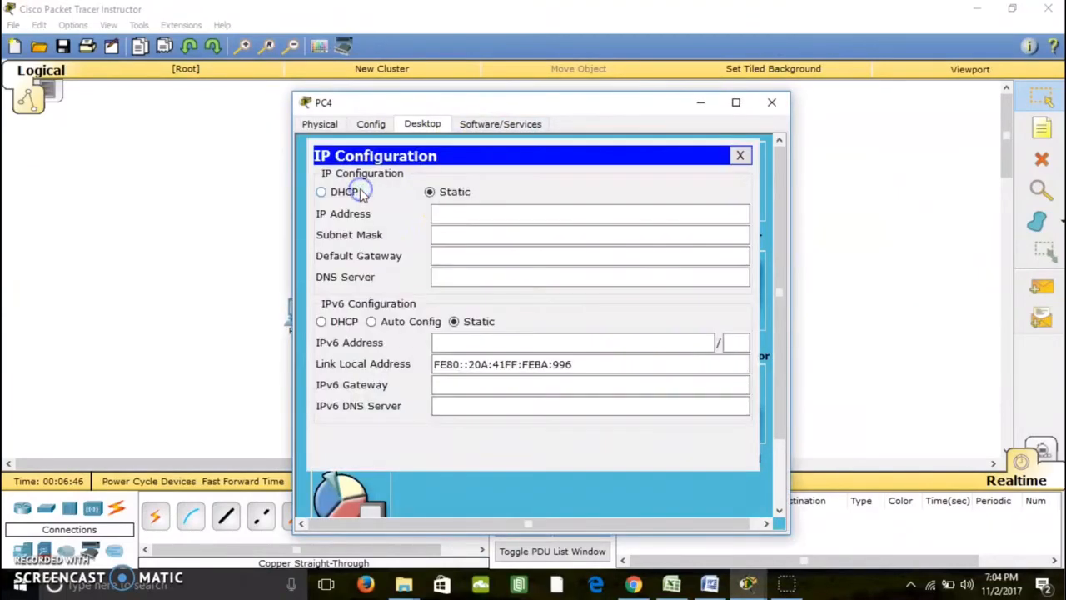
click(455, 213)
text(192.168)
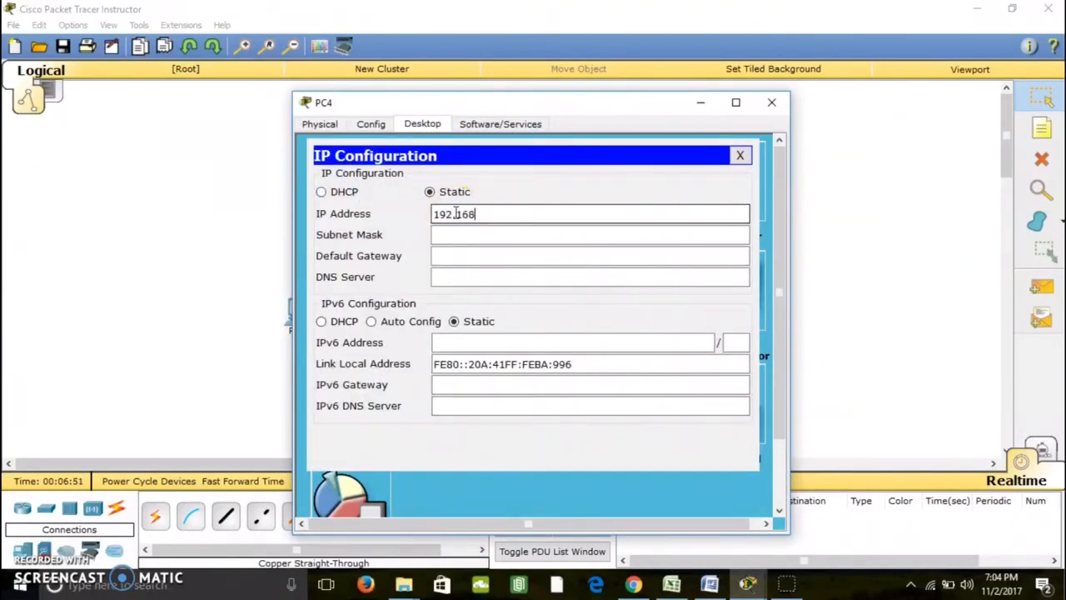
text(.0.5)
click(483, 234)
click(771, 102)
Step: Give PC5 the static IP address 192.168.0.6 with the default subnet mask
click(583, 205)
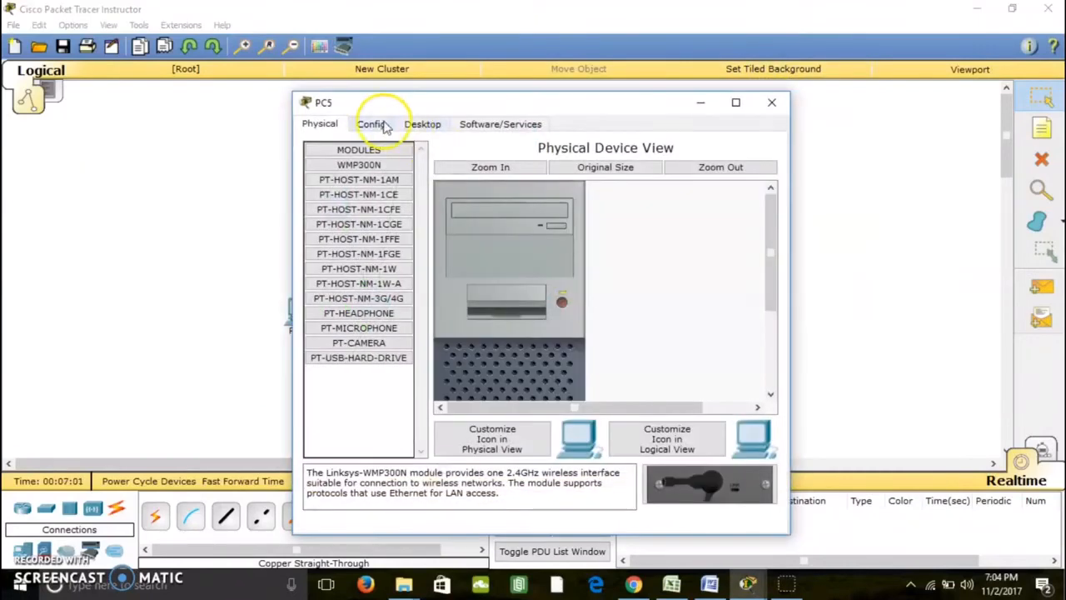
click(422, 124)
click(349, 183)
click(432, 210)
text(192)
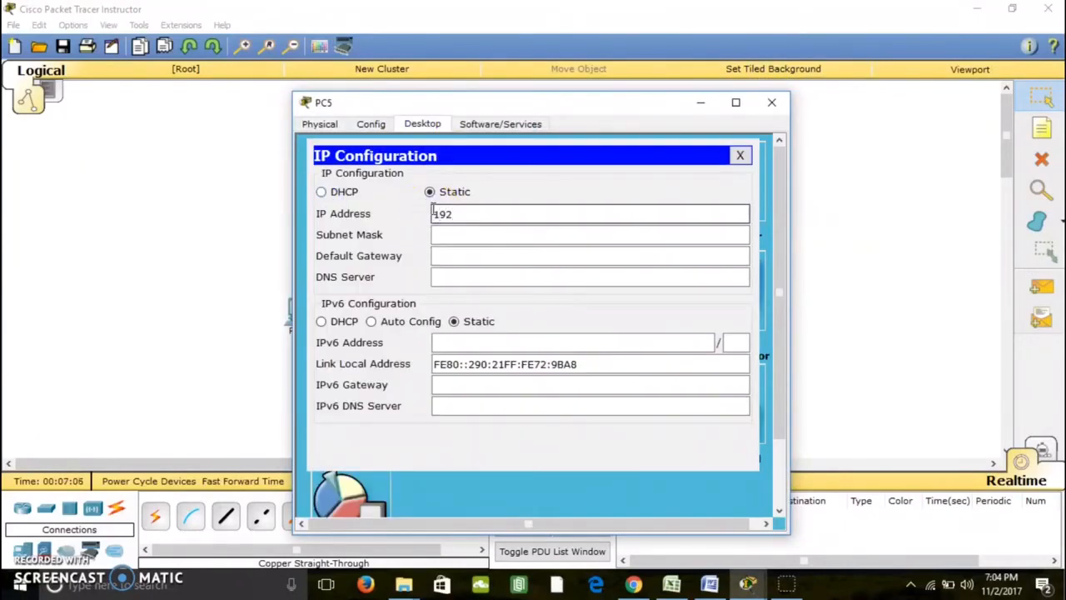
text(.168.0.6)
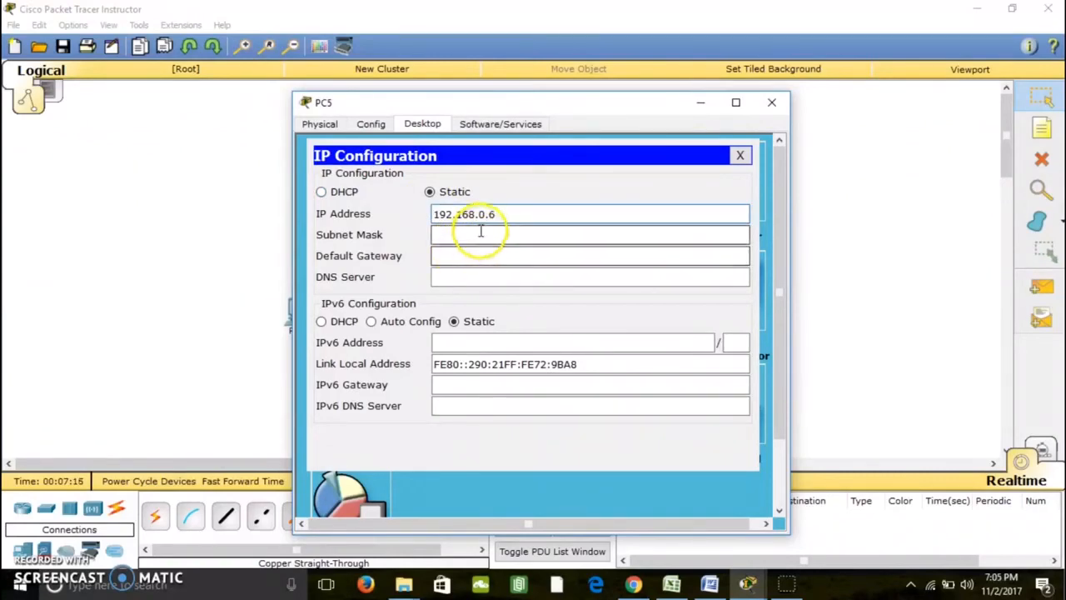
click(475, 234)
click(771, 101)
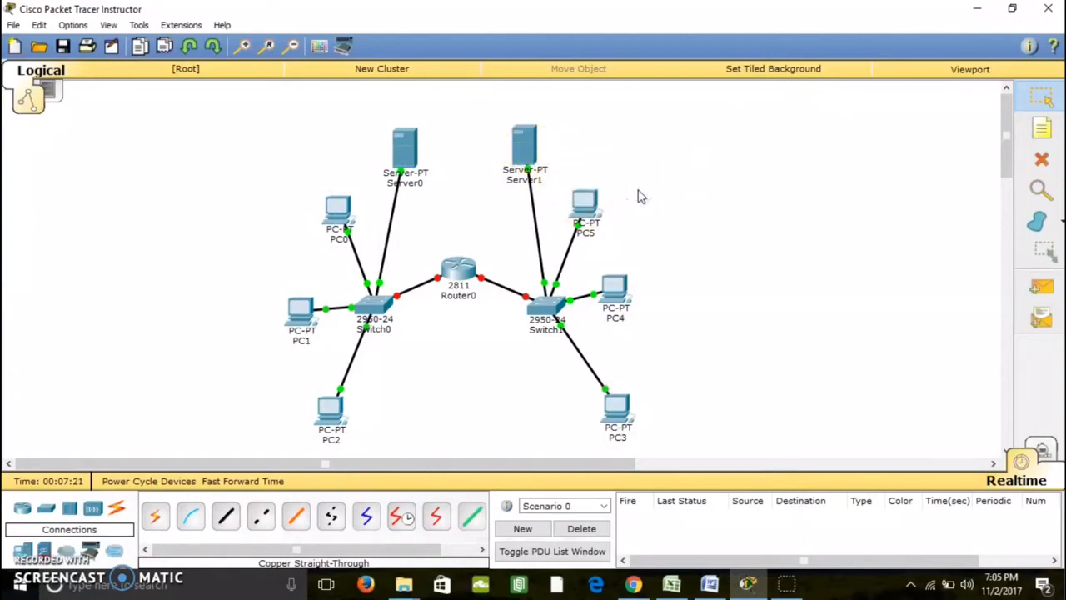
Step: Send a simple PDU from Switch1 to PC1 to test the connection between them
click(849, 257)
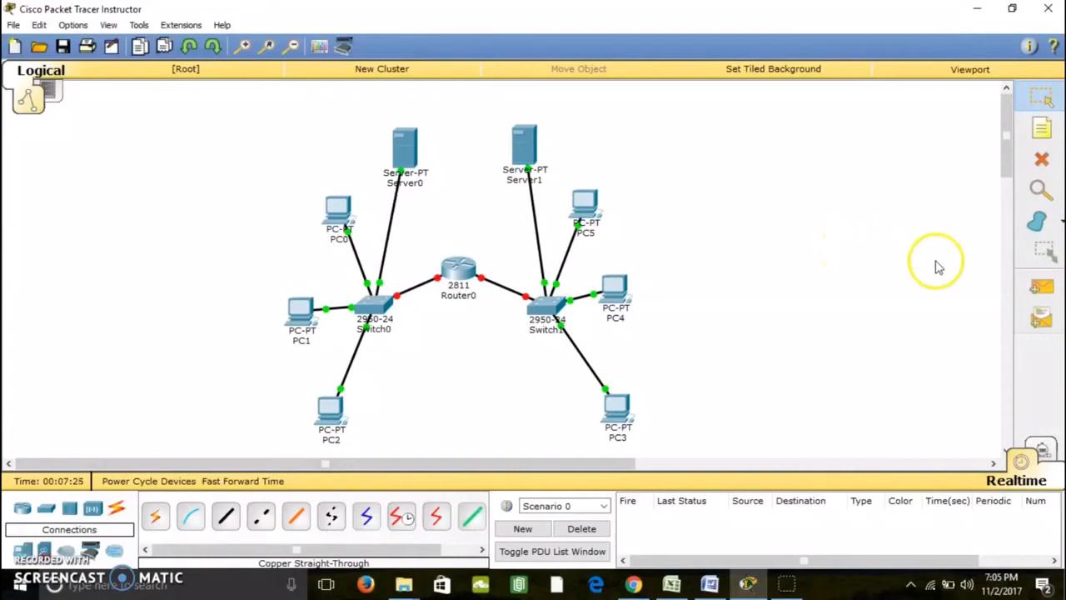
click(1026, 288)
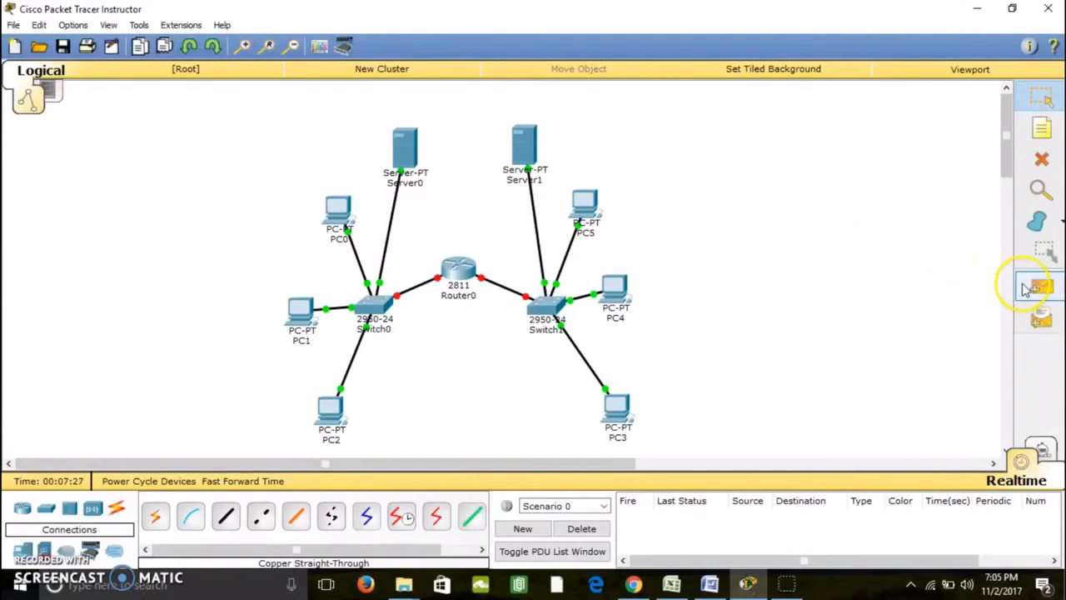
click(1041, 316)
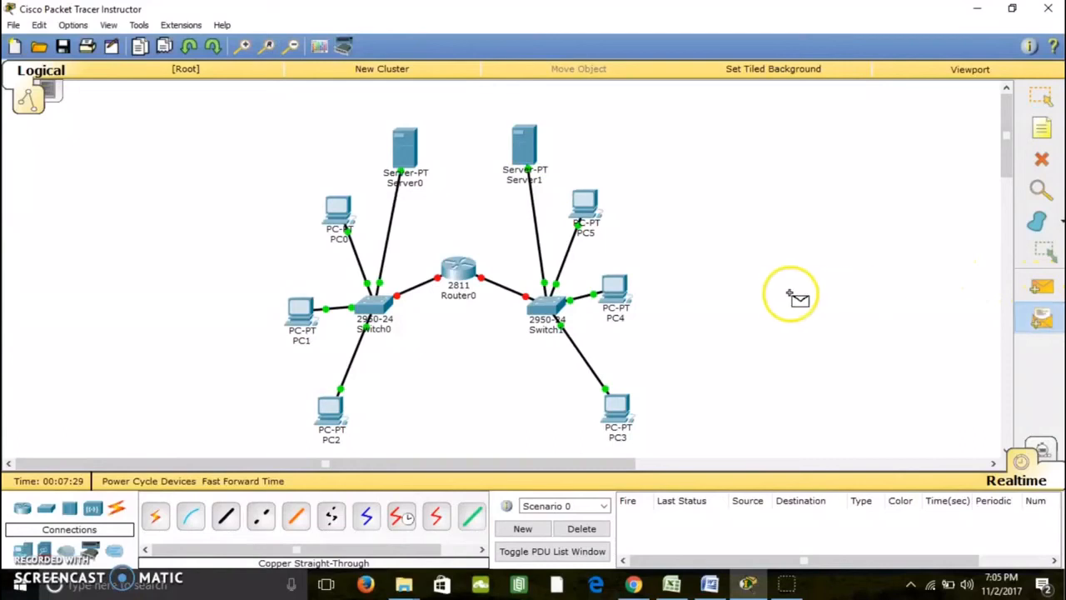
click(1022, 287)
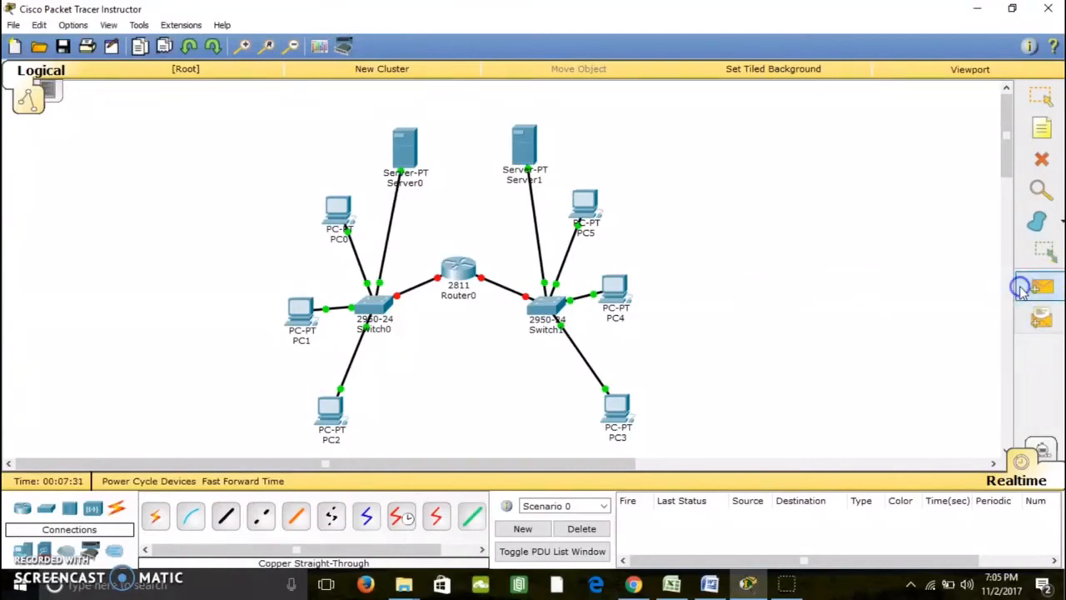
click(551, 306)
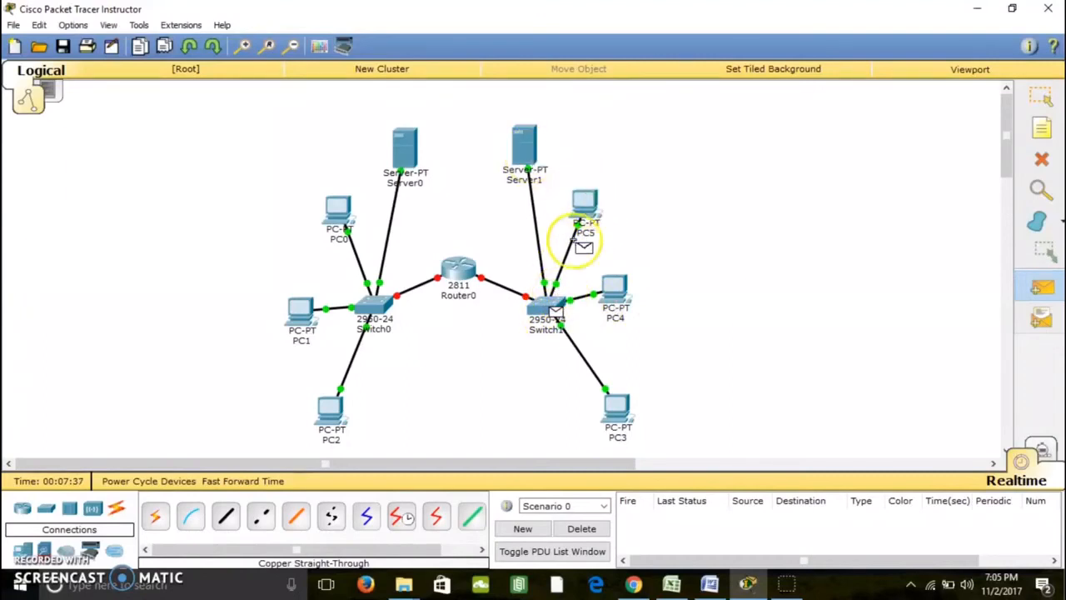
click(581, 530)
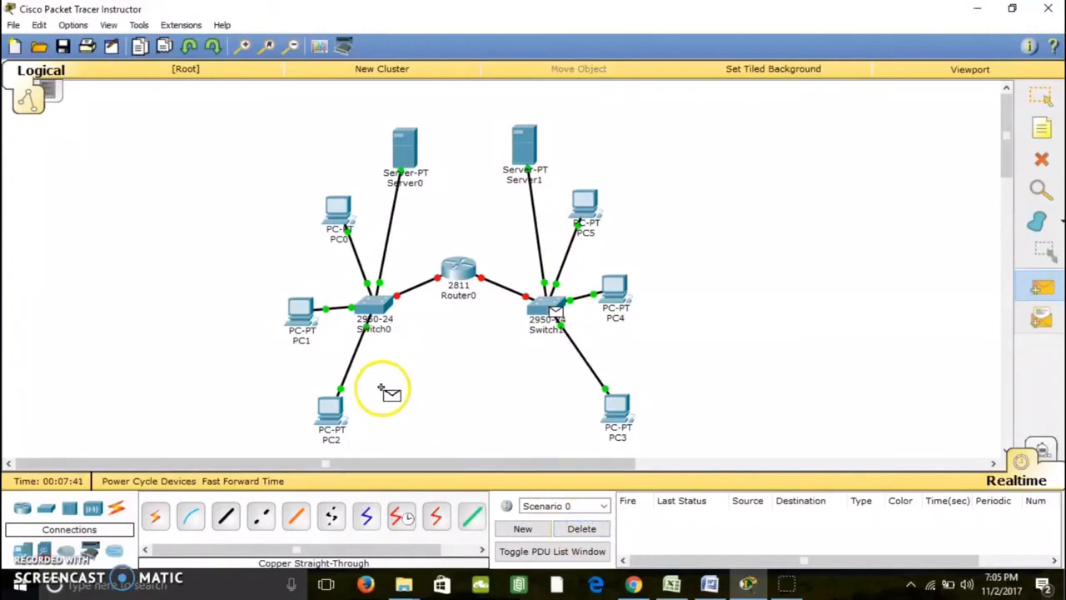
click(300, 315)
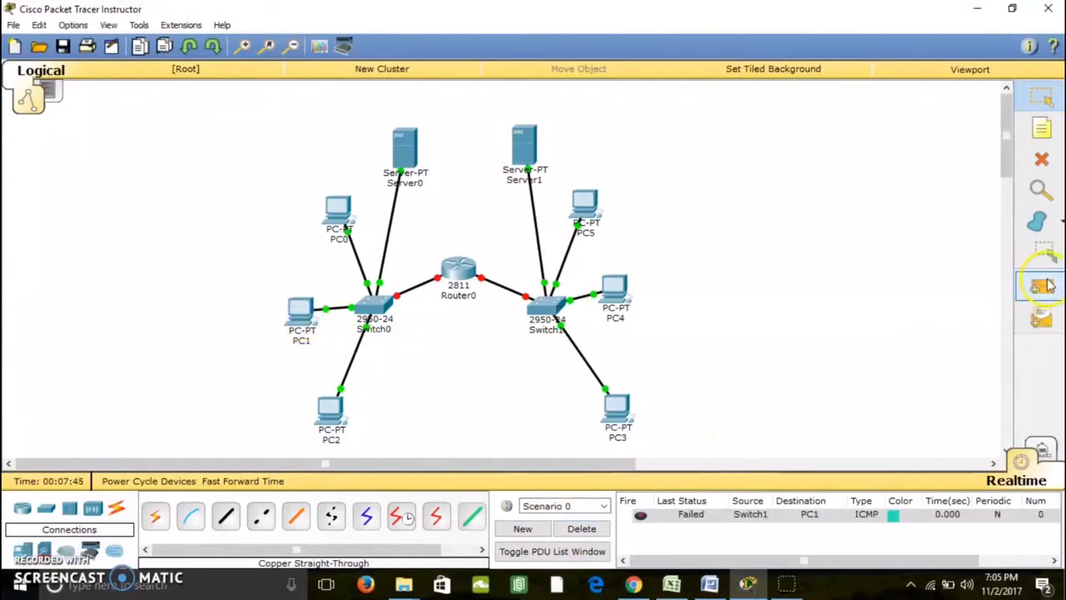
Step: Send a simple PDU from PC1 to PC2 to test the connection between them
click(1047, 285)
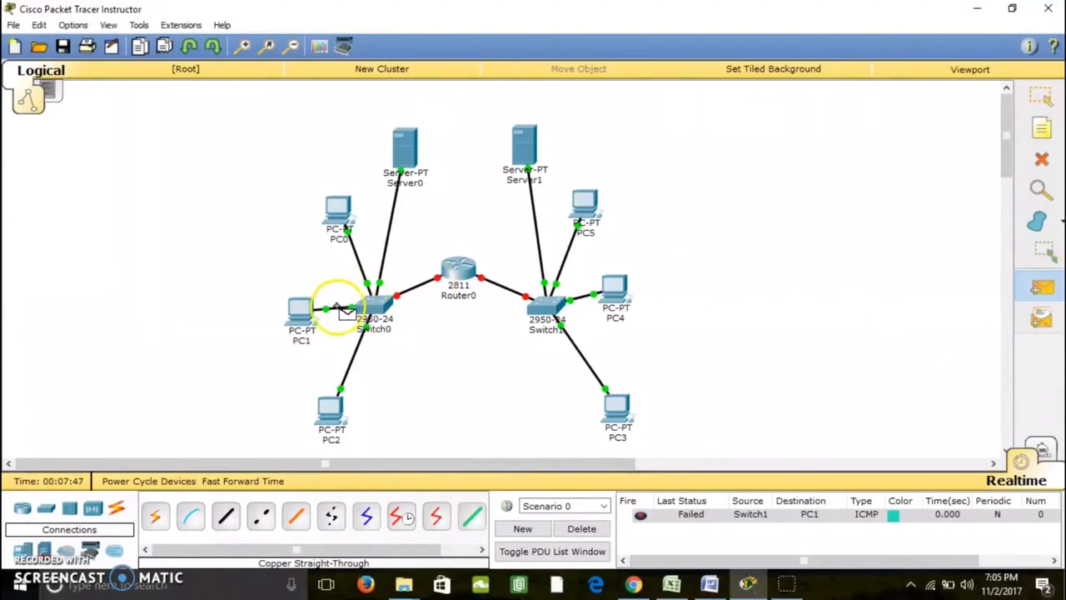
click(304, 310)
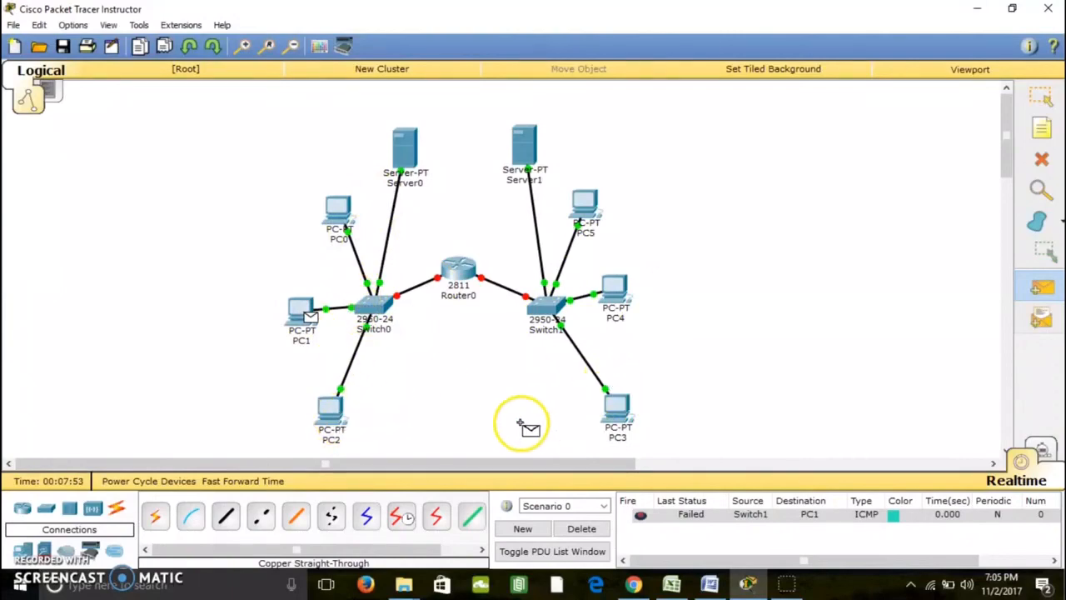
click(329, 406)
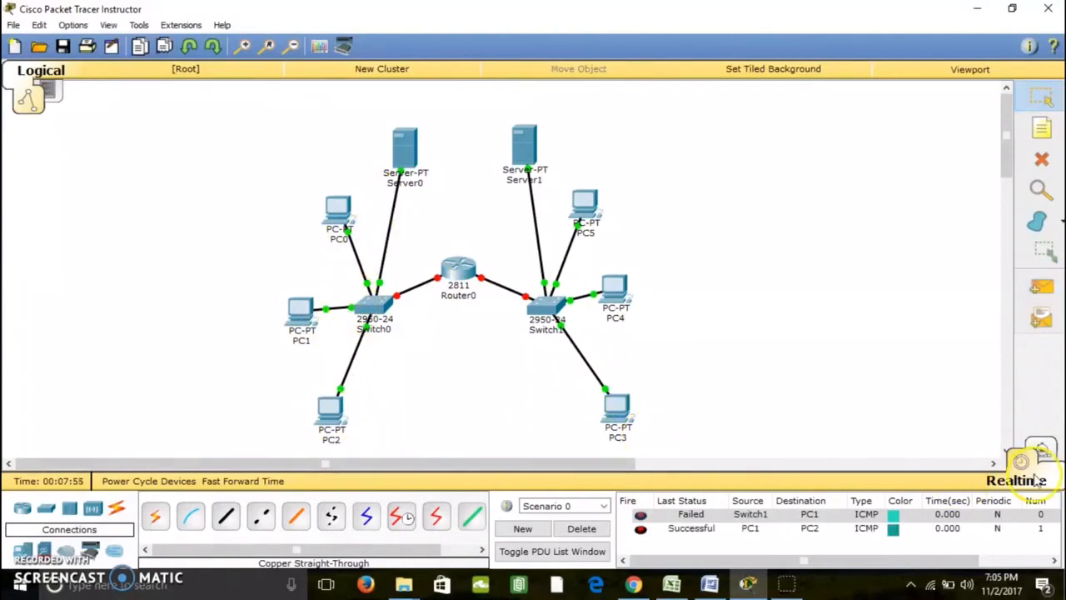
Step: Switch to Simulation mode and start automatic capture and playback of the two test PDUs
click(1047, 450)
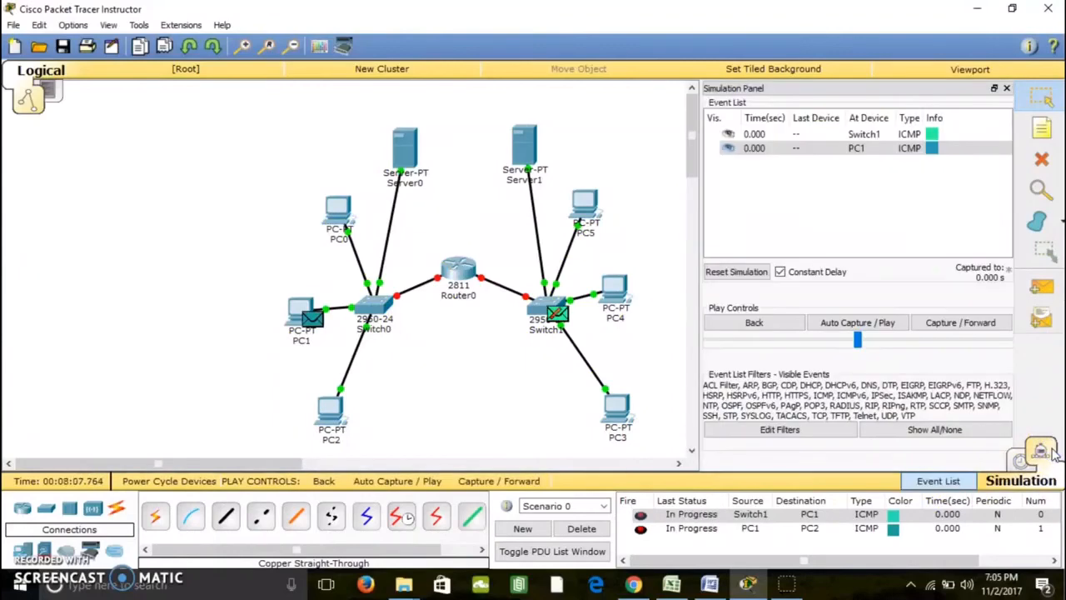
click(863, 322)
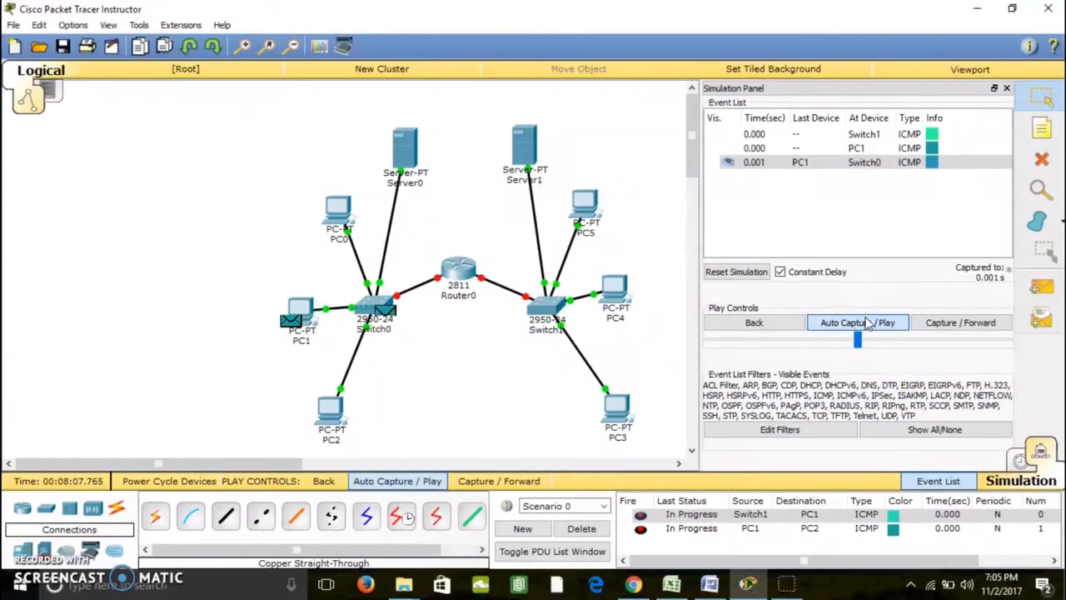